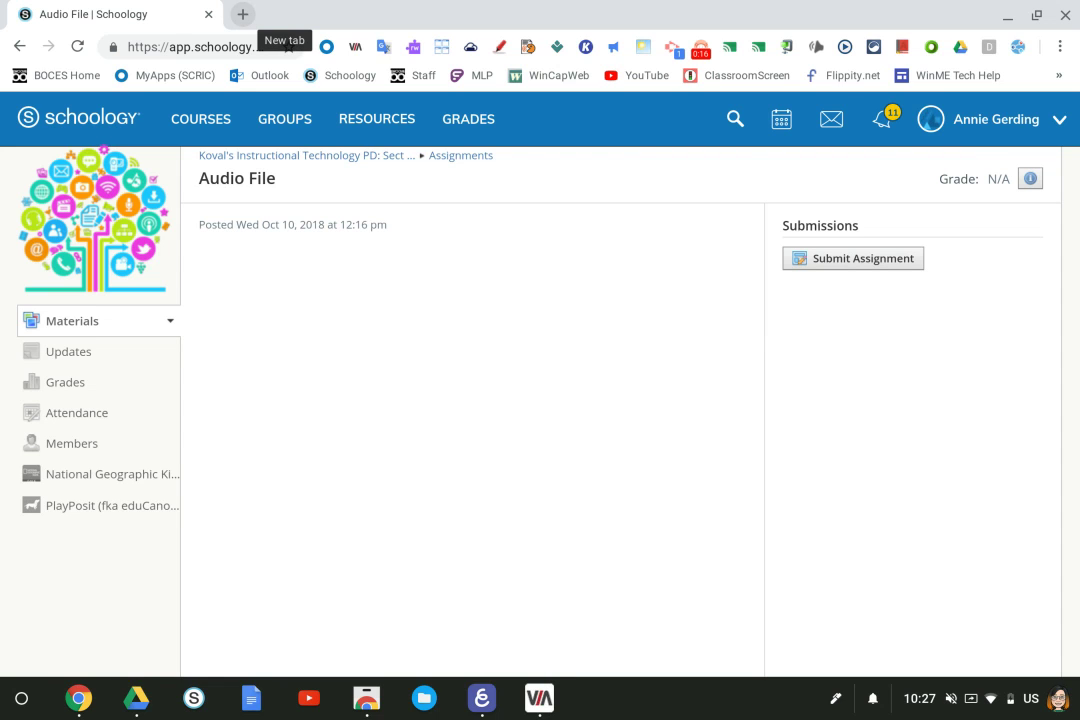
Search the web for "web store" in a new browser tab and open the Chrome Web Store extensions page
click(242, 14)
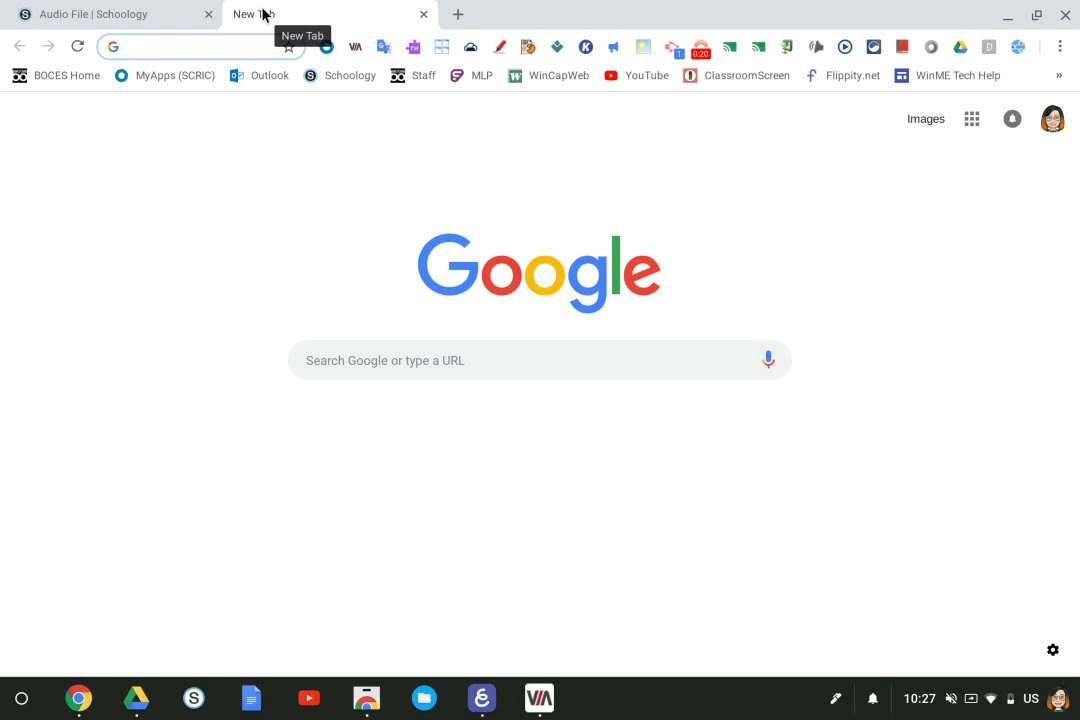
text(web )
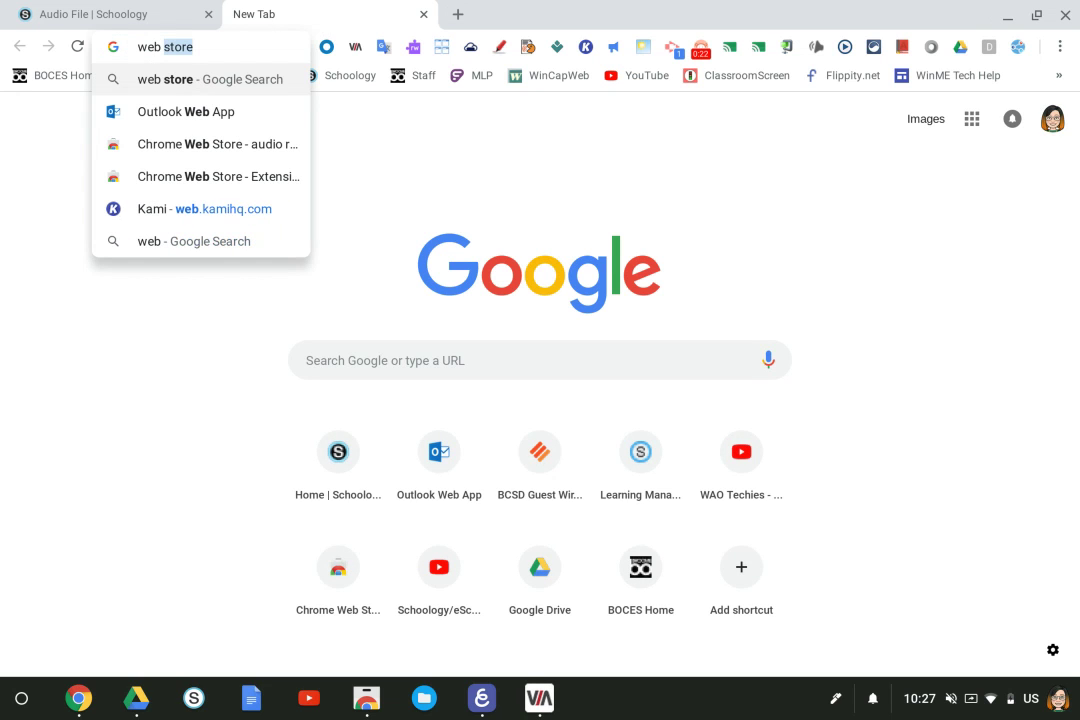
text(stor)
key(Return)
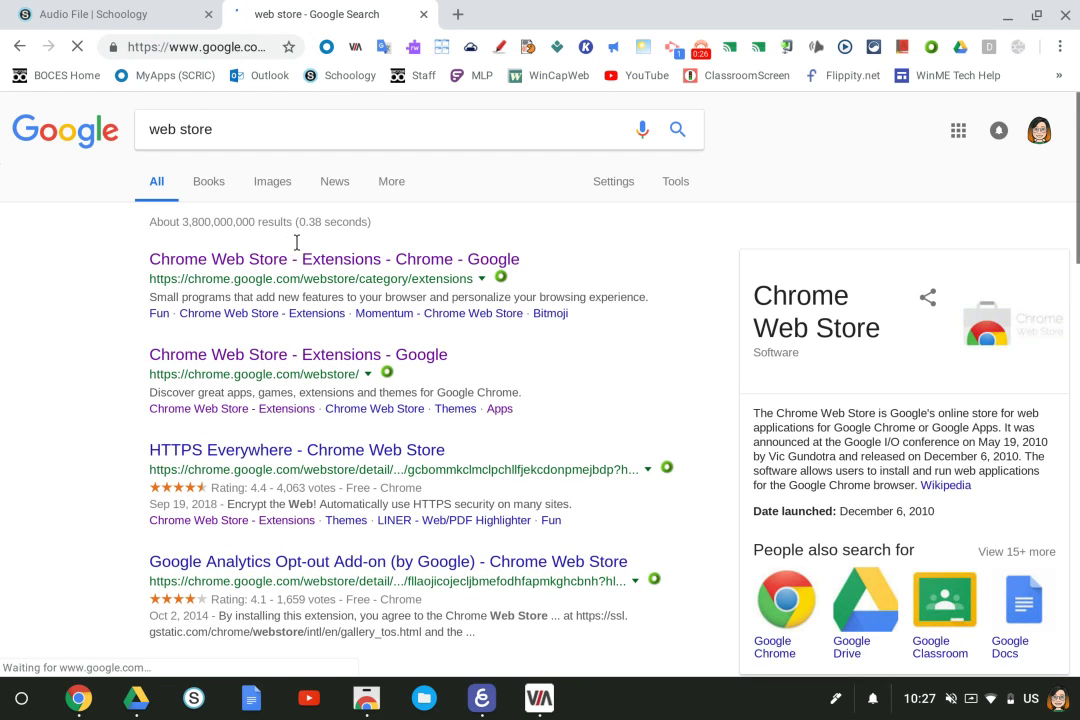
click(299, 261)
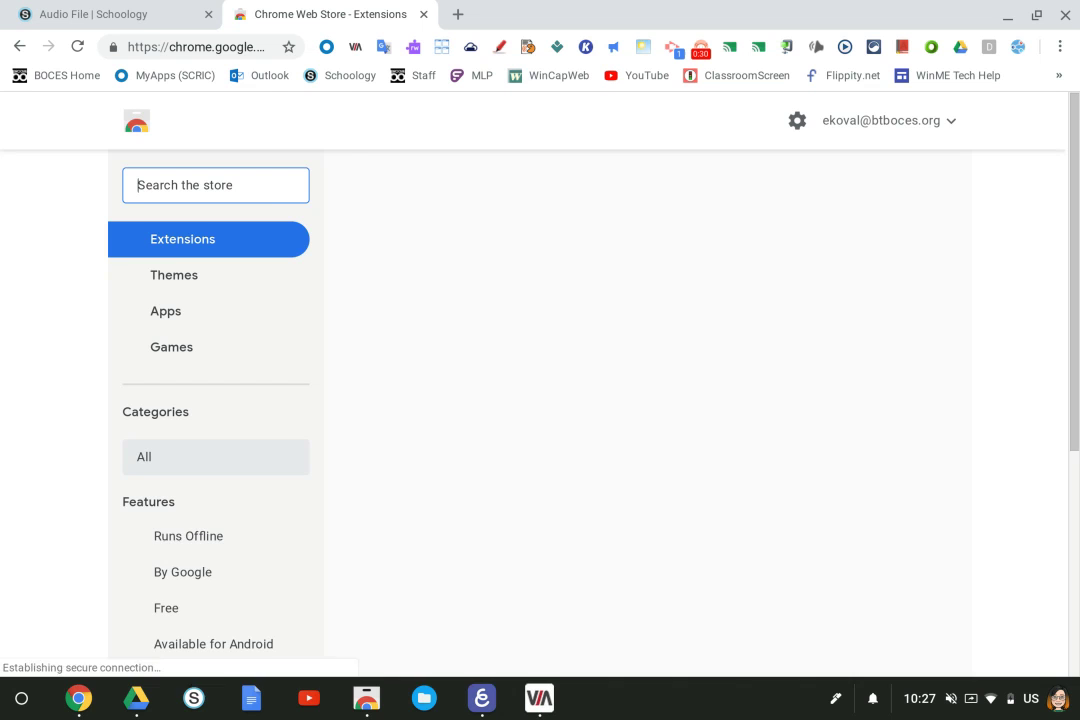
Search the Chrome Web Store for "simple audio recorder"
text(simple audio)
key(BackSpace)
key(BackSpace)
text(dio recorder)
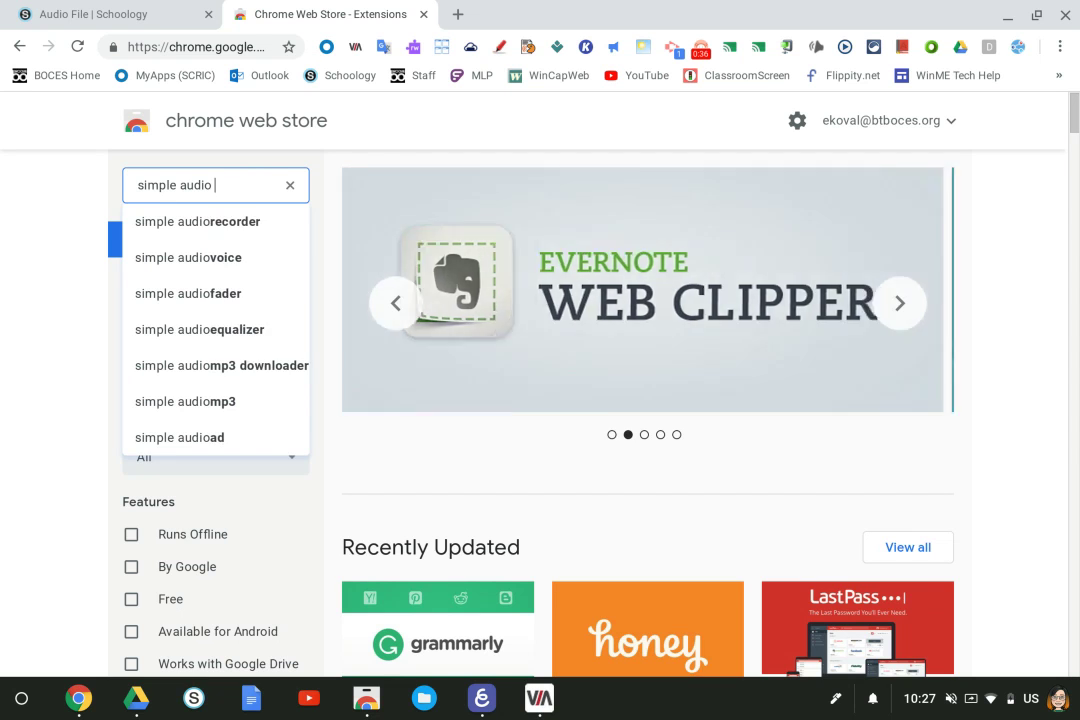
key(Return)
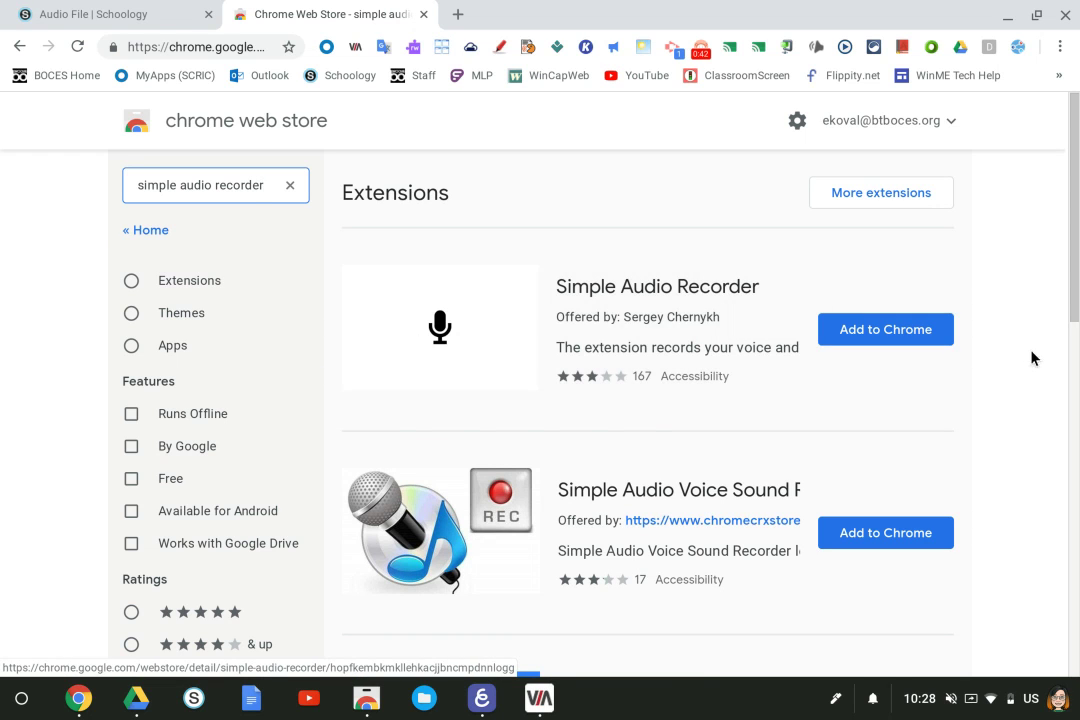
Install the Simple Audio Recorder extension in Chrome and turn it on from its welcome page
click(899, 333)
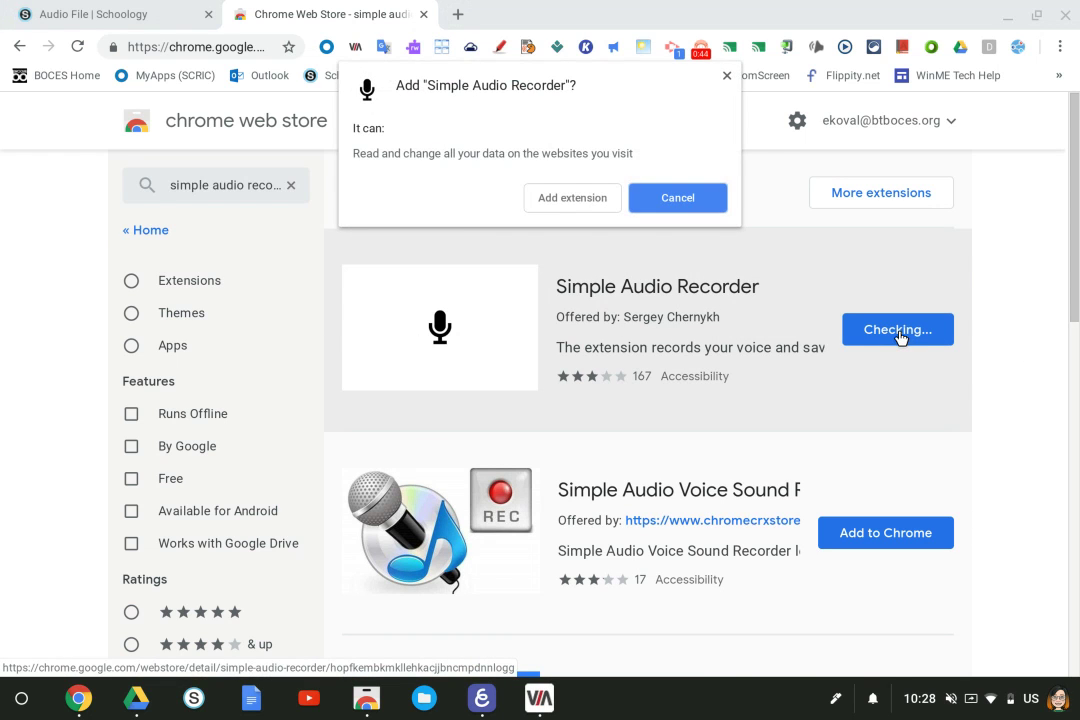
click(560, 199)
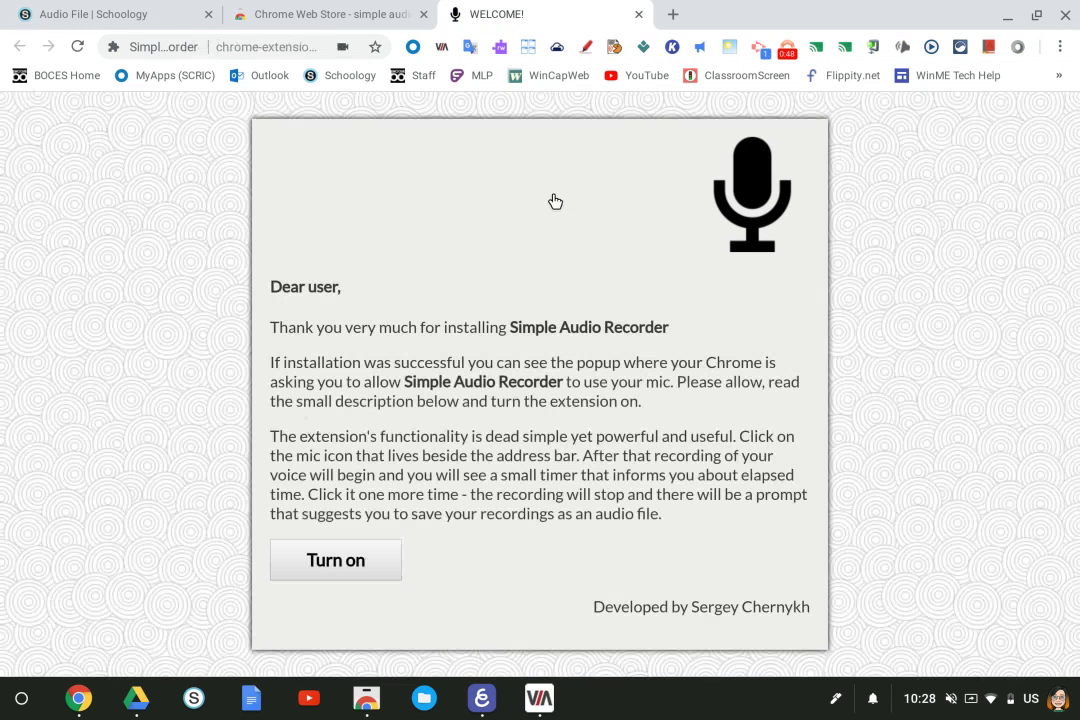
click(333, 562)
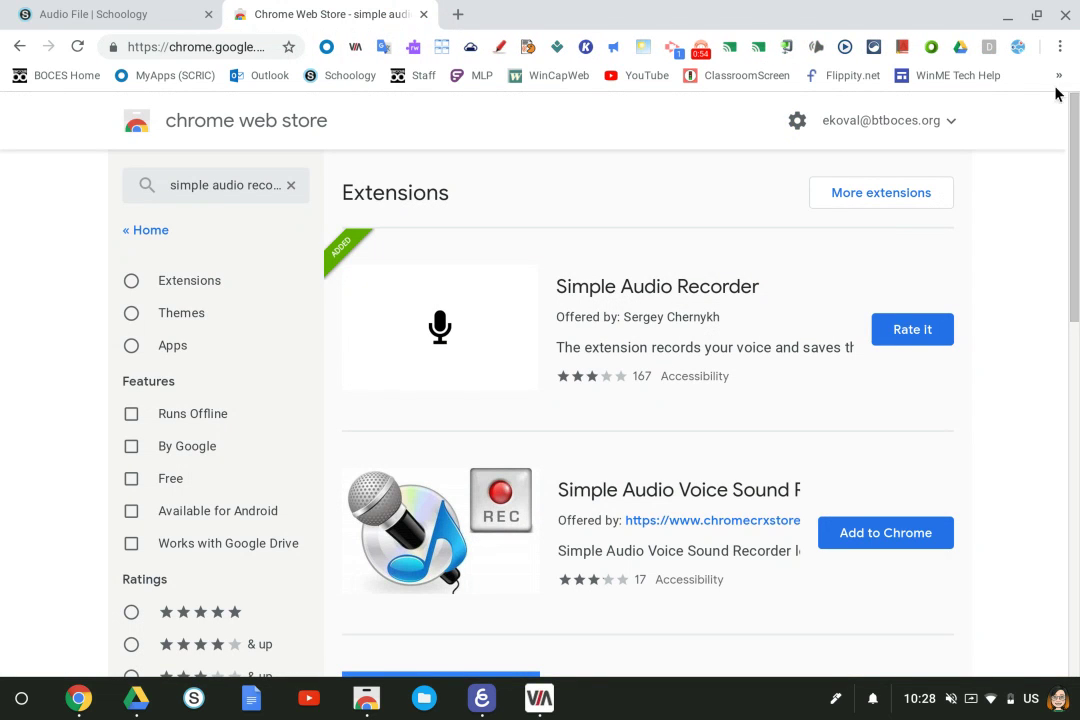
Move the Simple Audio Recorder microphone from the hidden extensions to the visible ones beside the address bar
click(1059, 46)
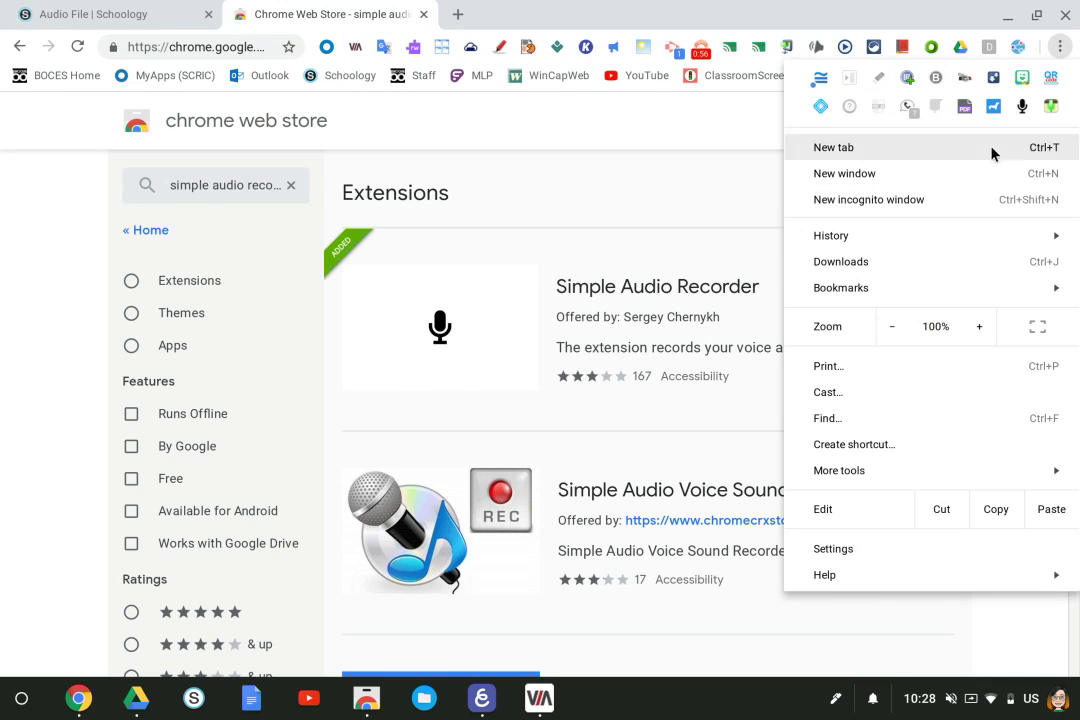
drag(1024, 101, 716, 52)
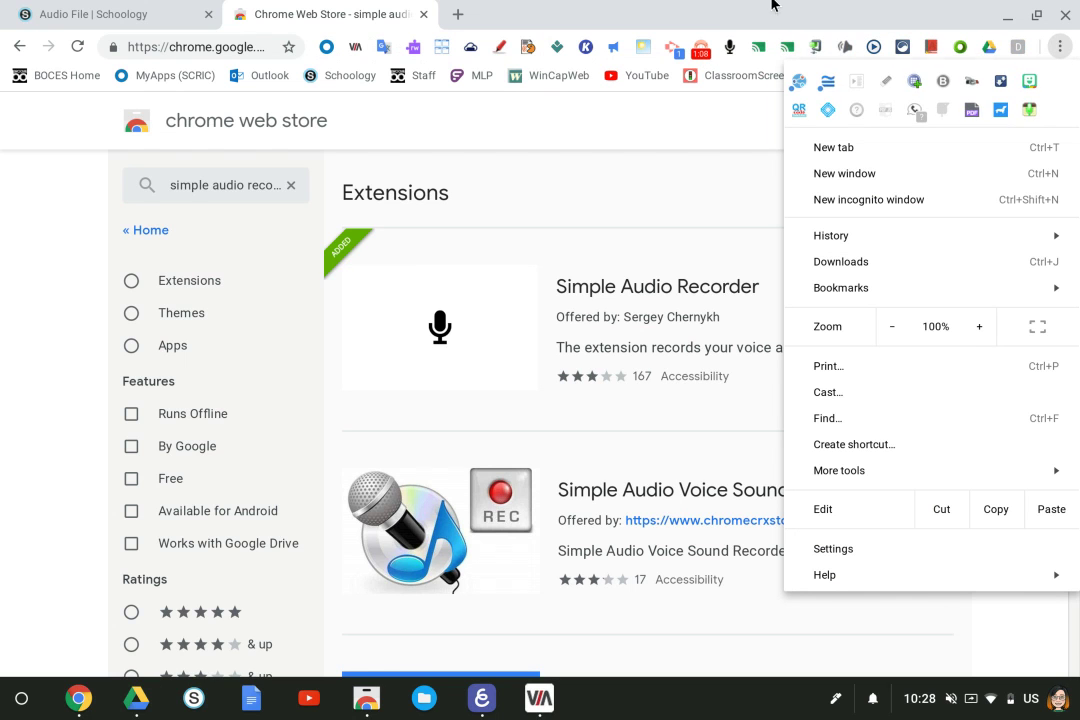
click(653, 5)
Return to the Audio File assignment in Schoology and record a short voice clip with Simple Audio Recorder
click(125, 5)
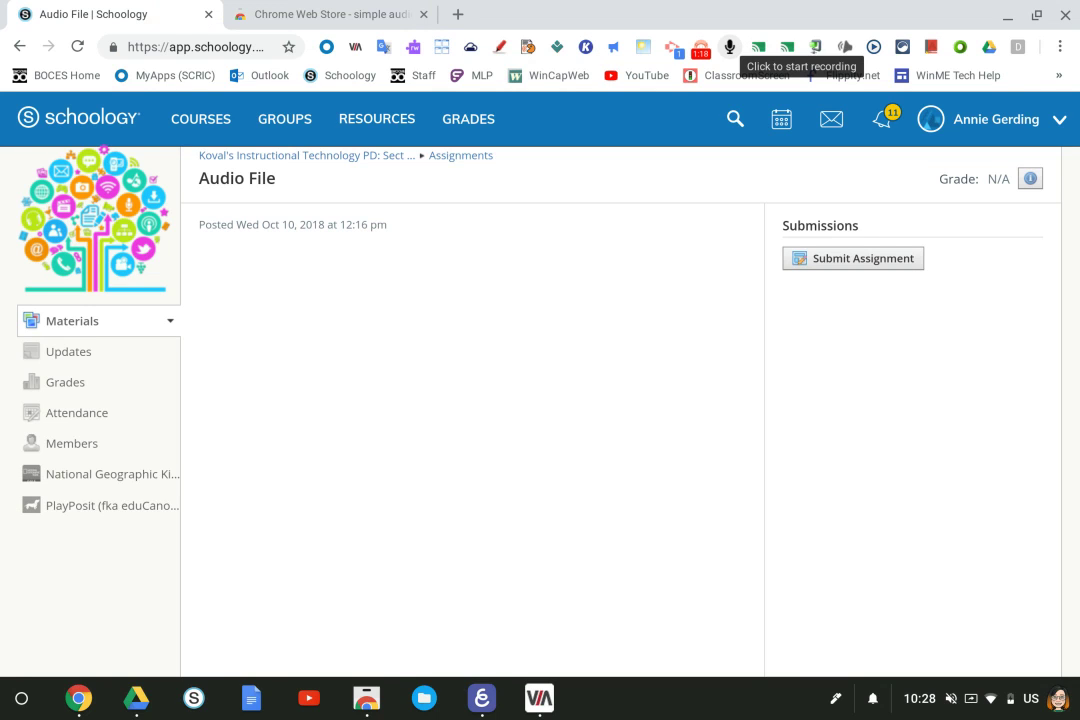
click(729, 46)
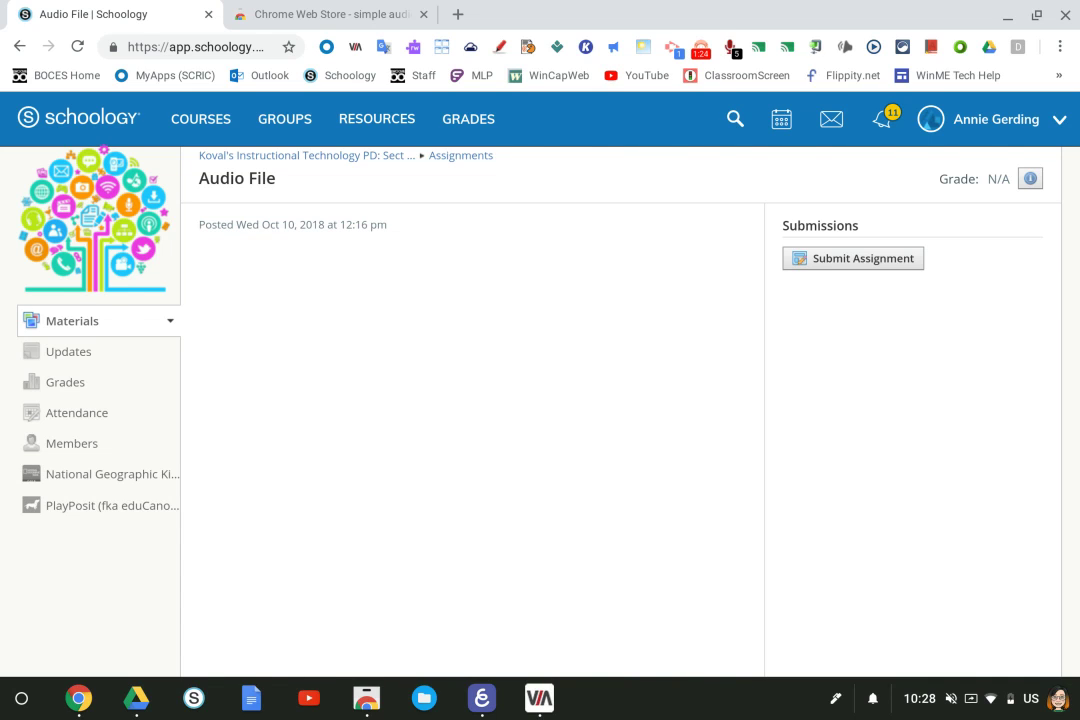
click(728, 46)
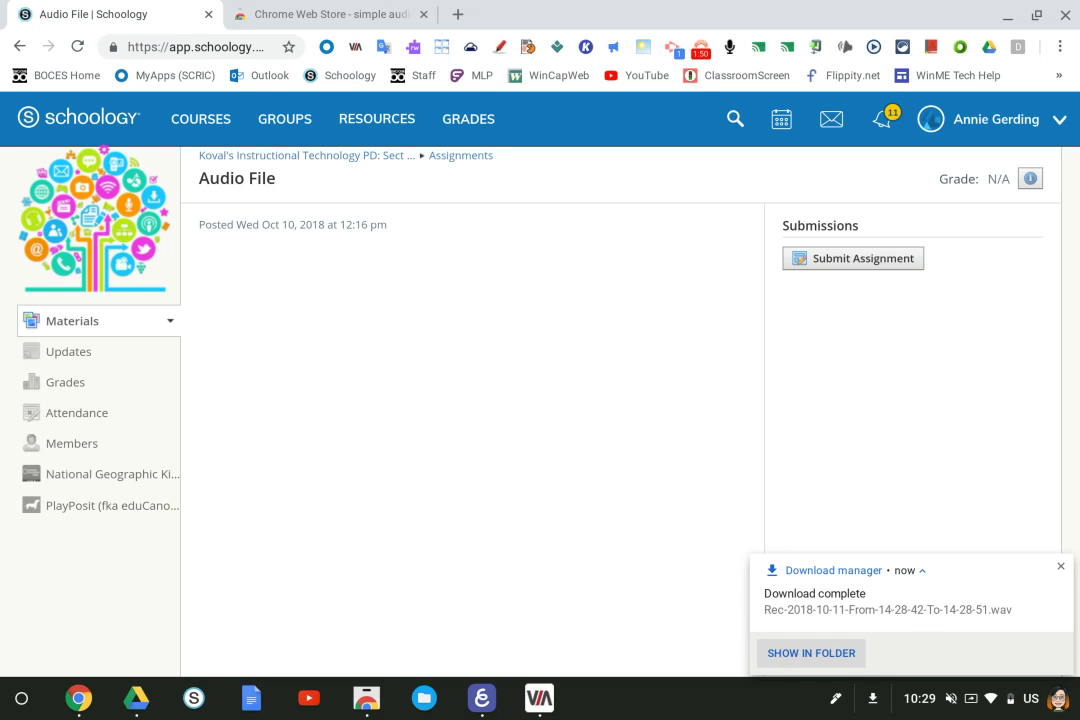
Show the downloaded recording in its folder, rename it "Audio File to Submit.wav", and close the file window
click(822, 656)
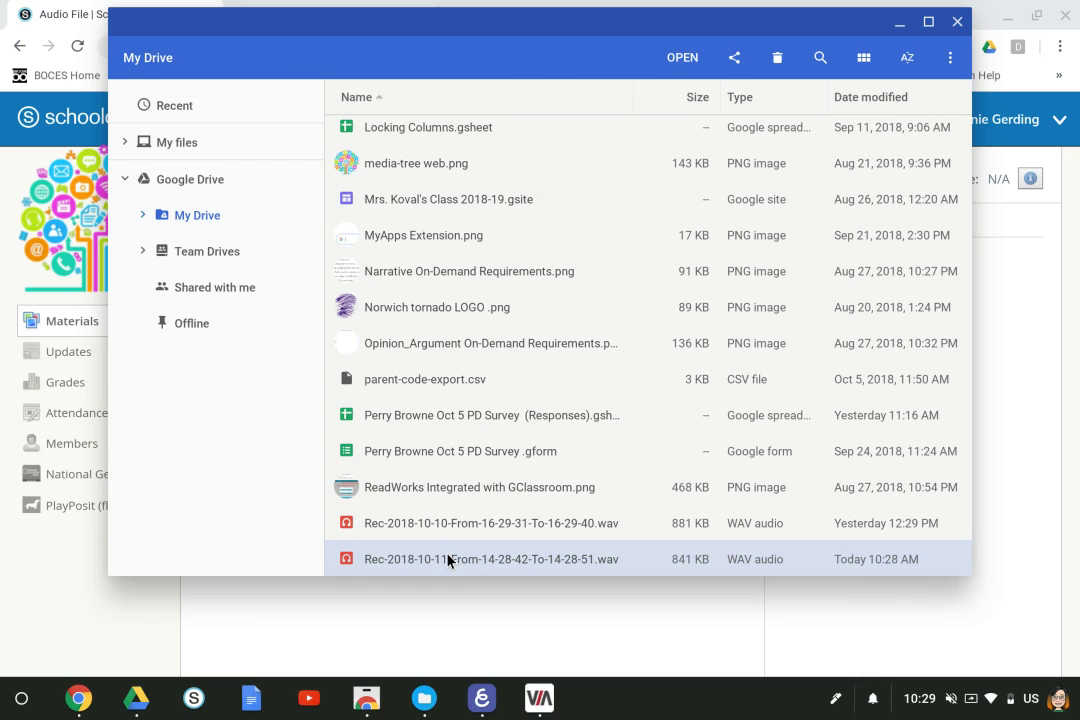
right_click(448, 561)
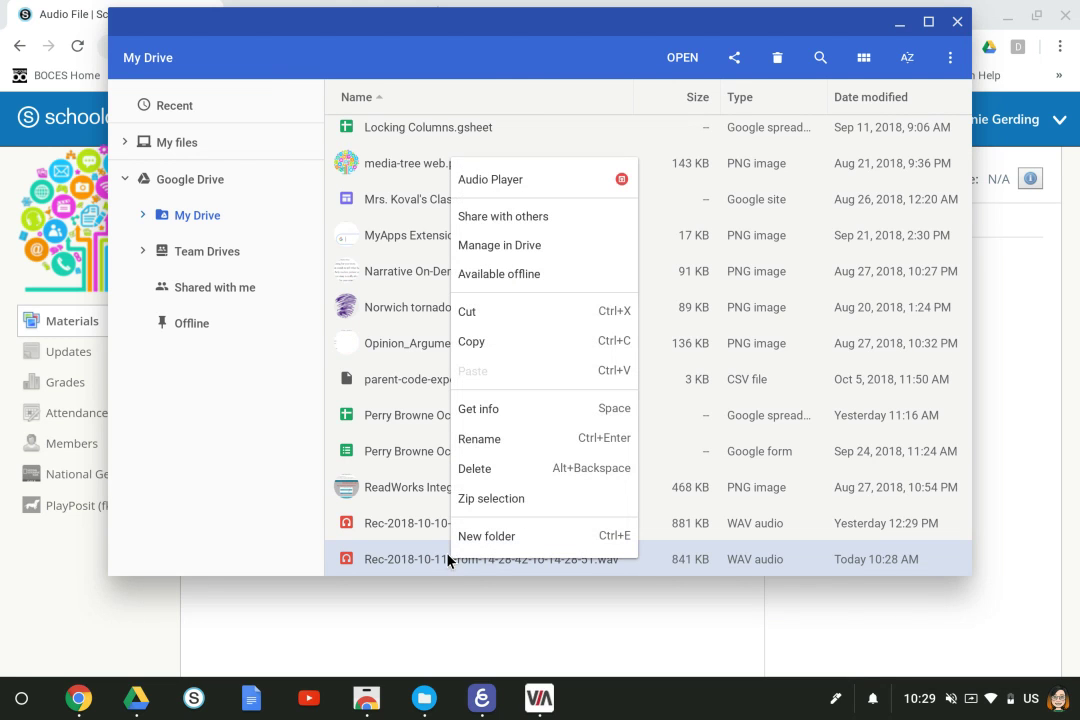
click(531, 432)
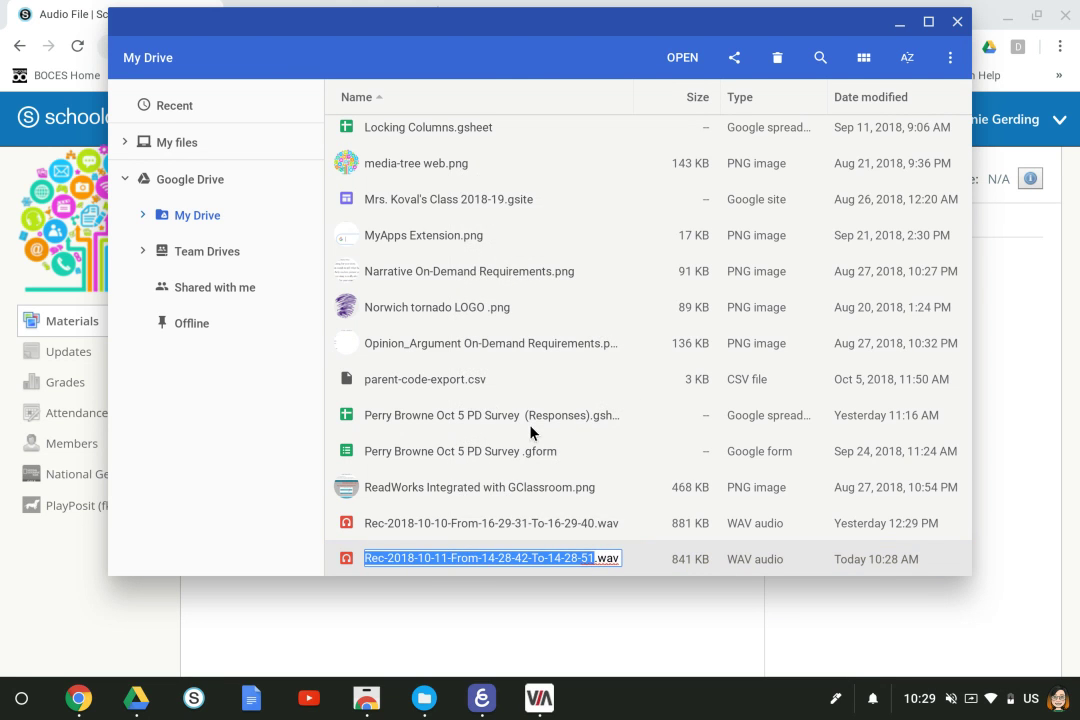
text(Audio File to Submit)
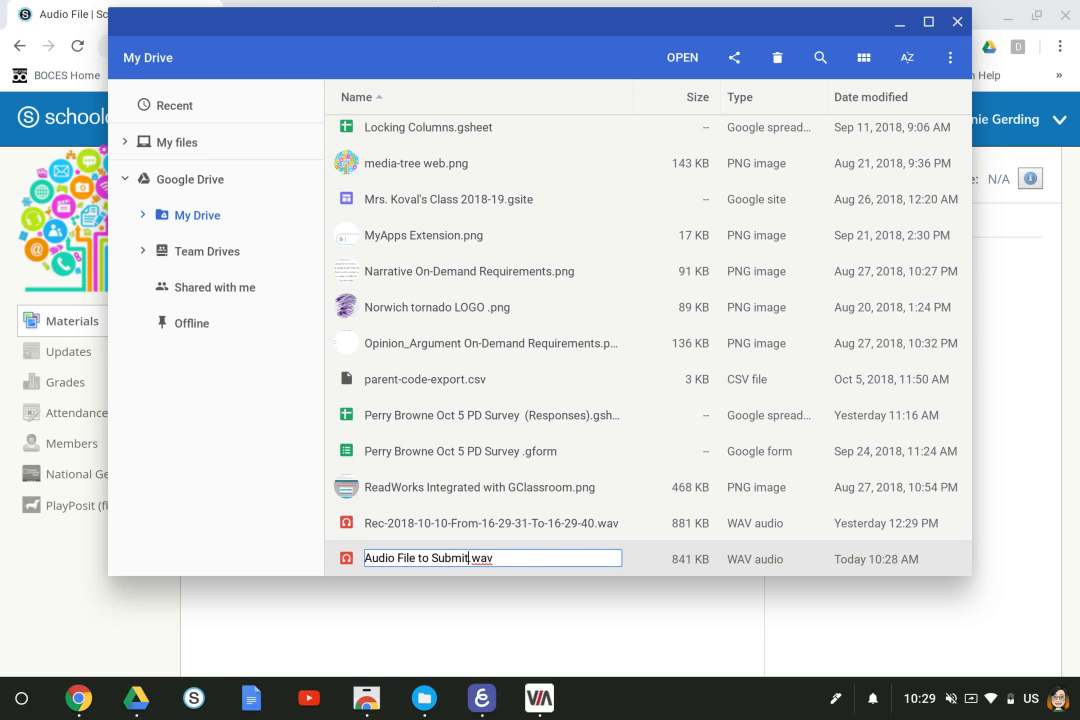
key(Return)
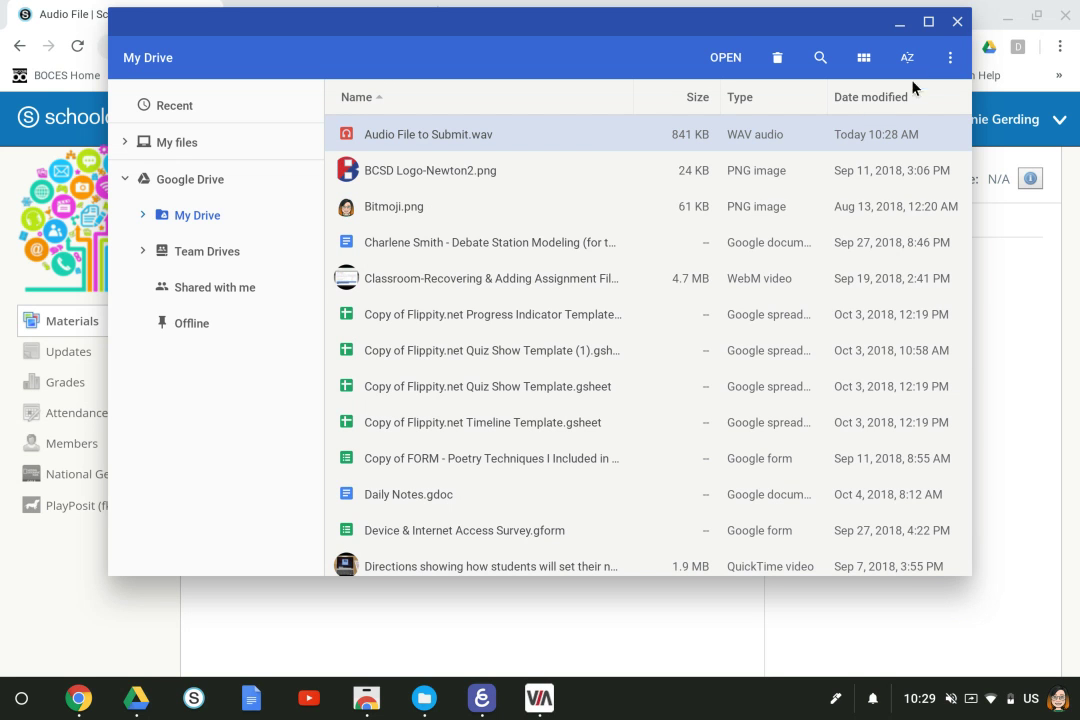
click(954, 25)
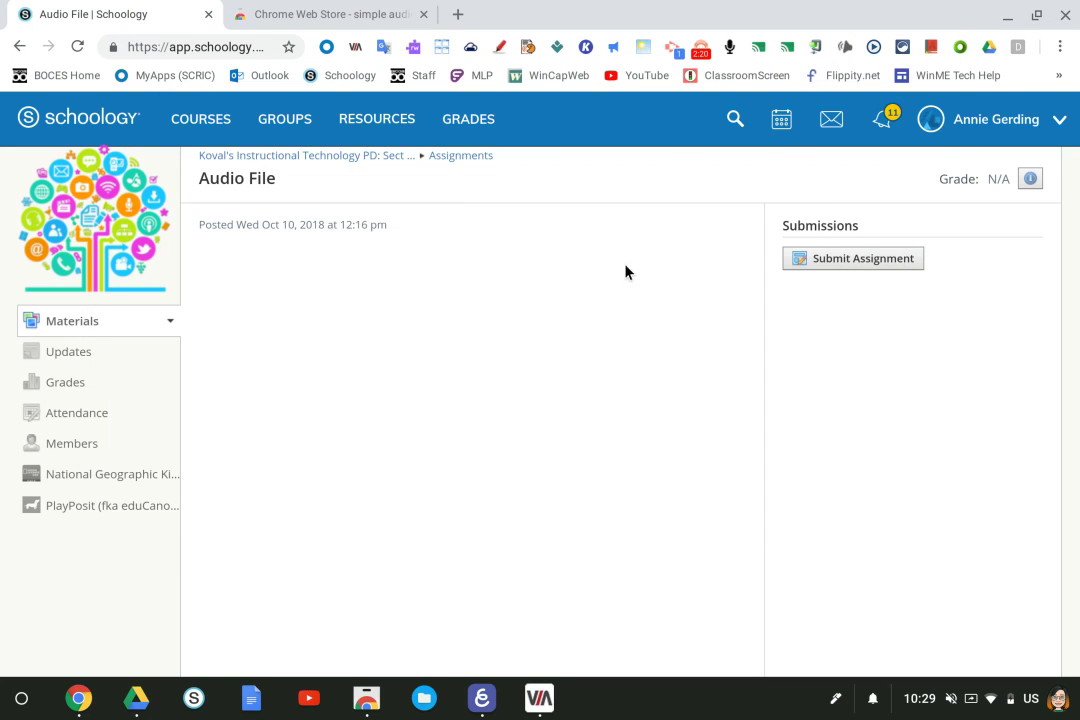
Upload "Audio File to Submit.wav" from the recent files to the Audio File assignment and submit it without a comment
click(877, 258)
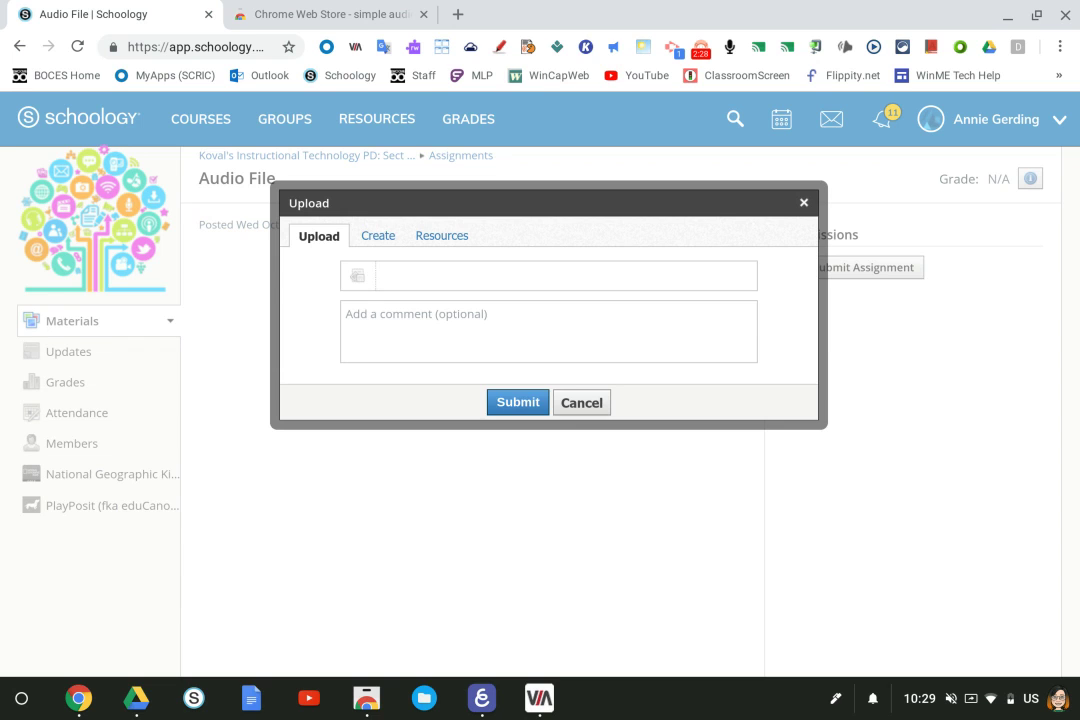
click(355, 275)
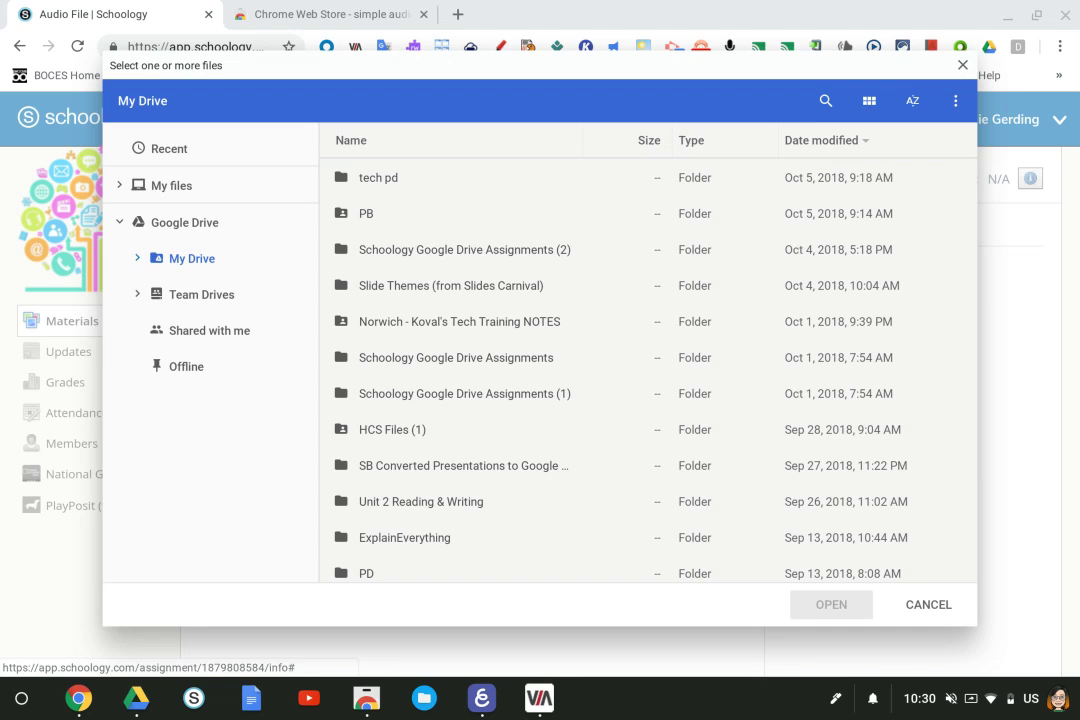
click(131, 260)
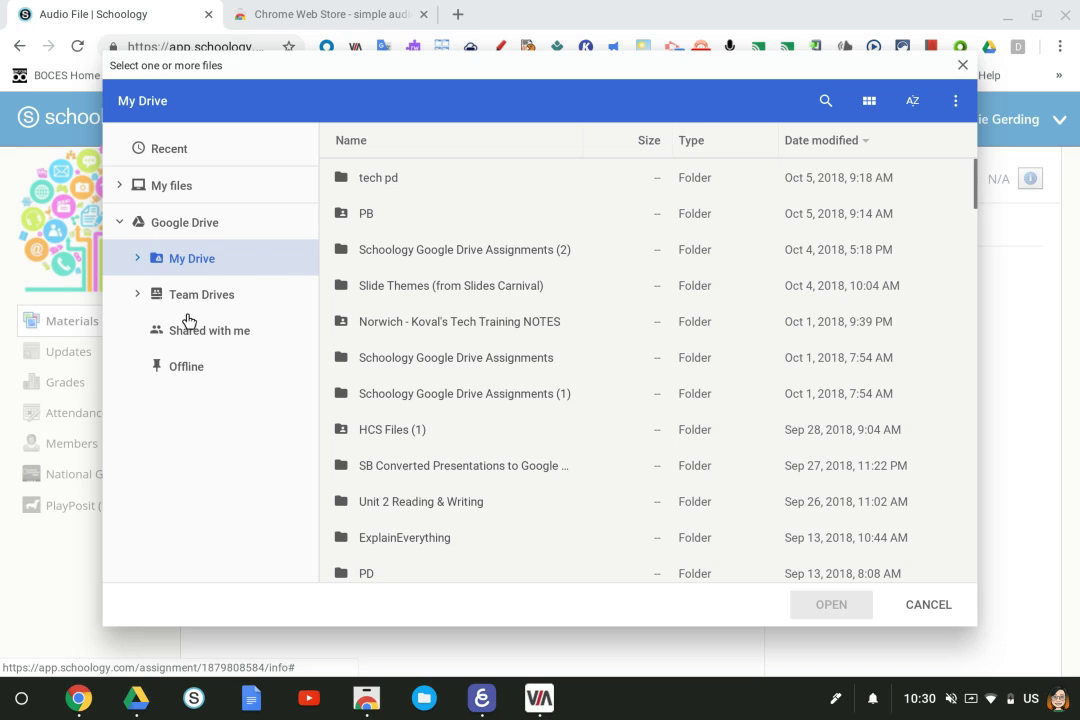
click(201, 152)
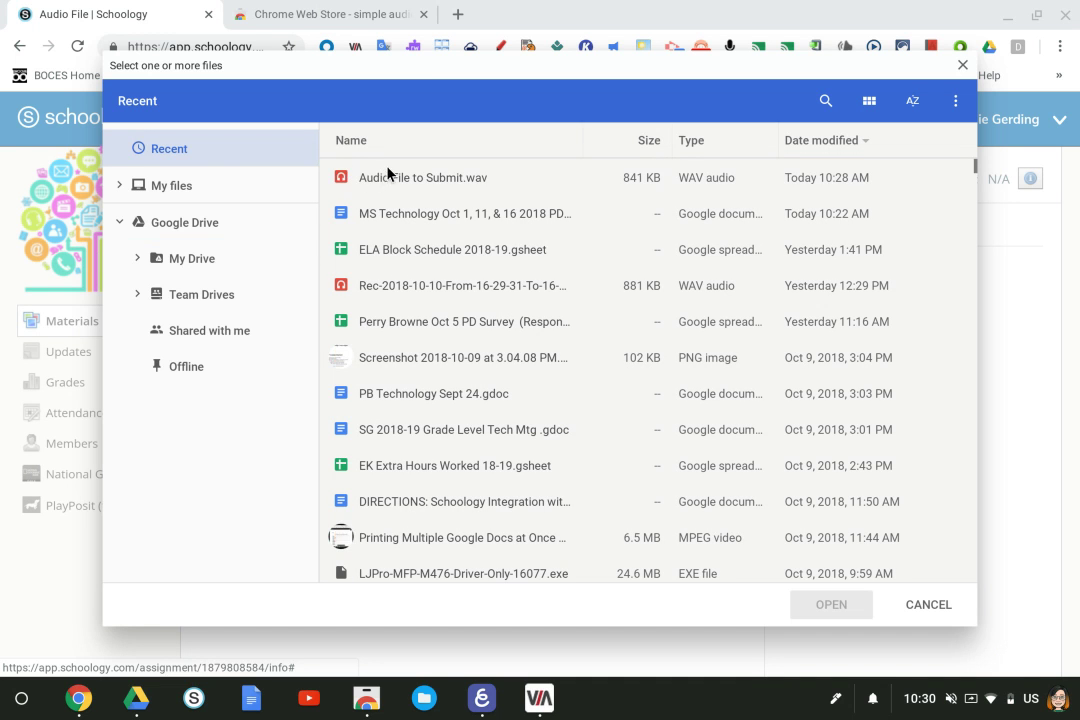
click(389, 175)
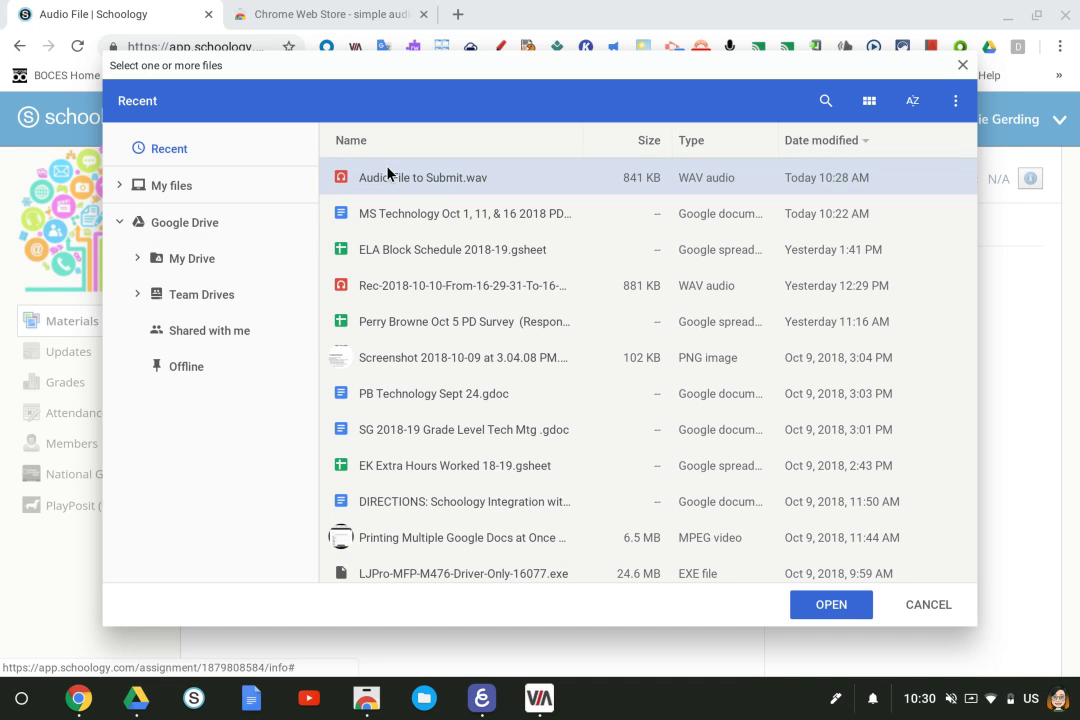
click(830, 604)
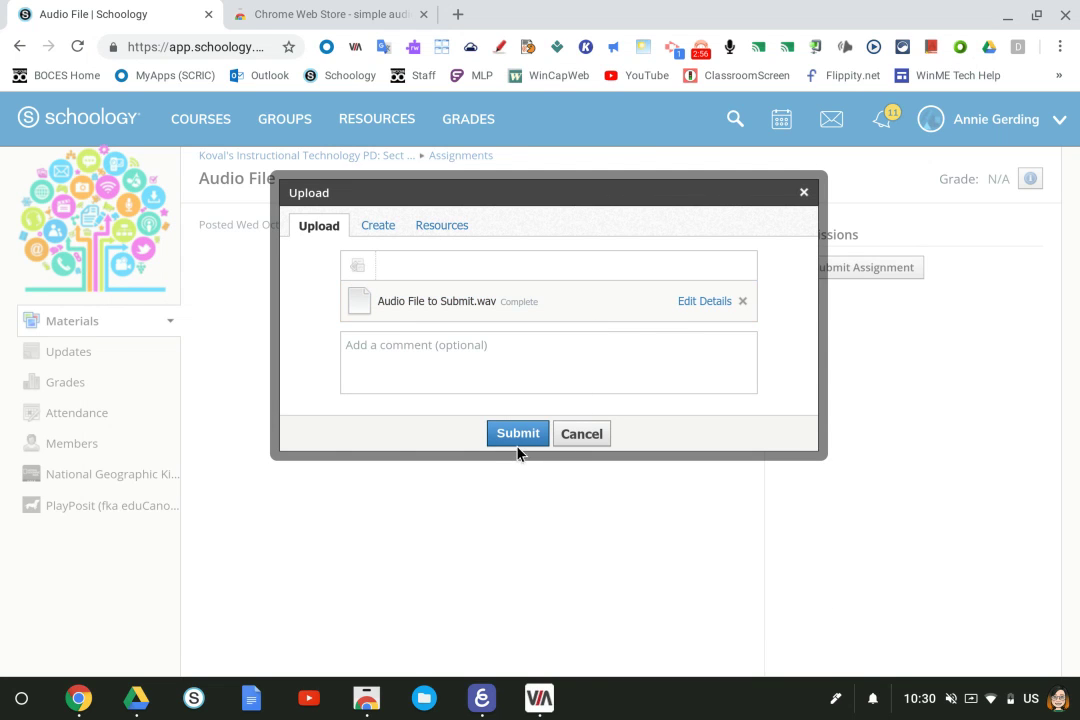
click(411, 357)
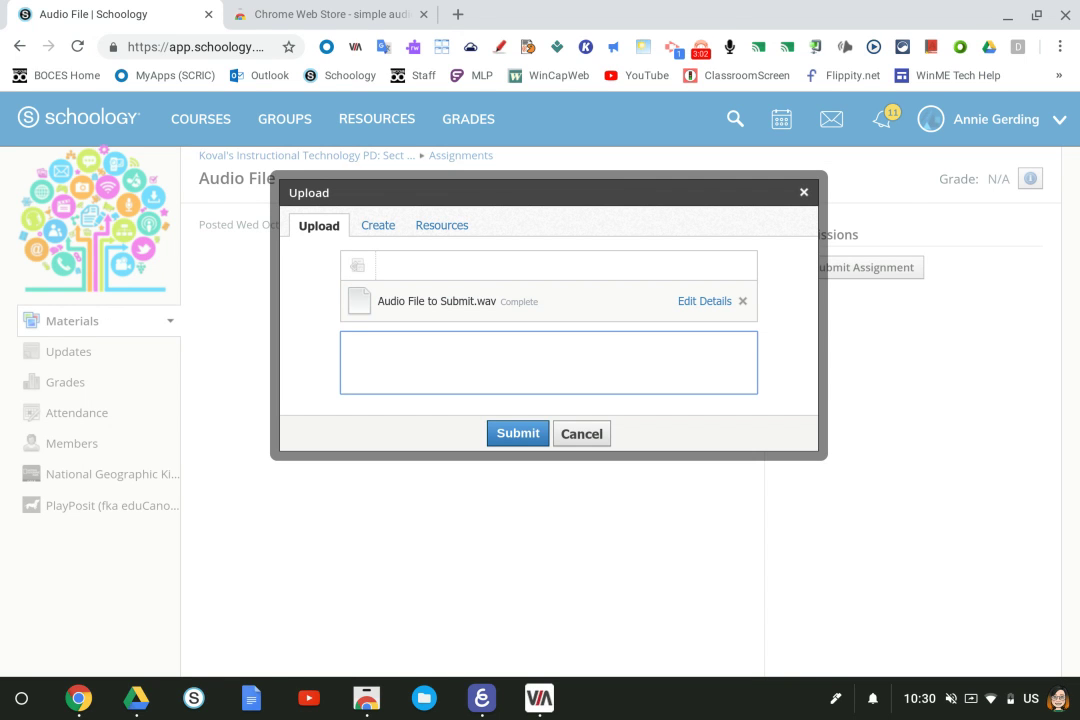
click(501, 433)
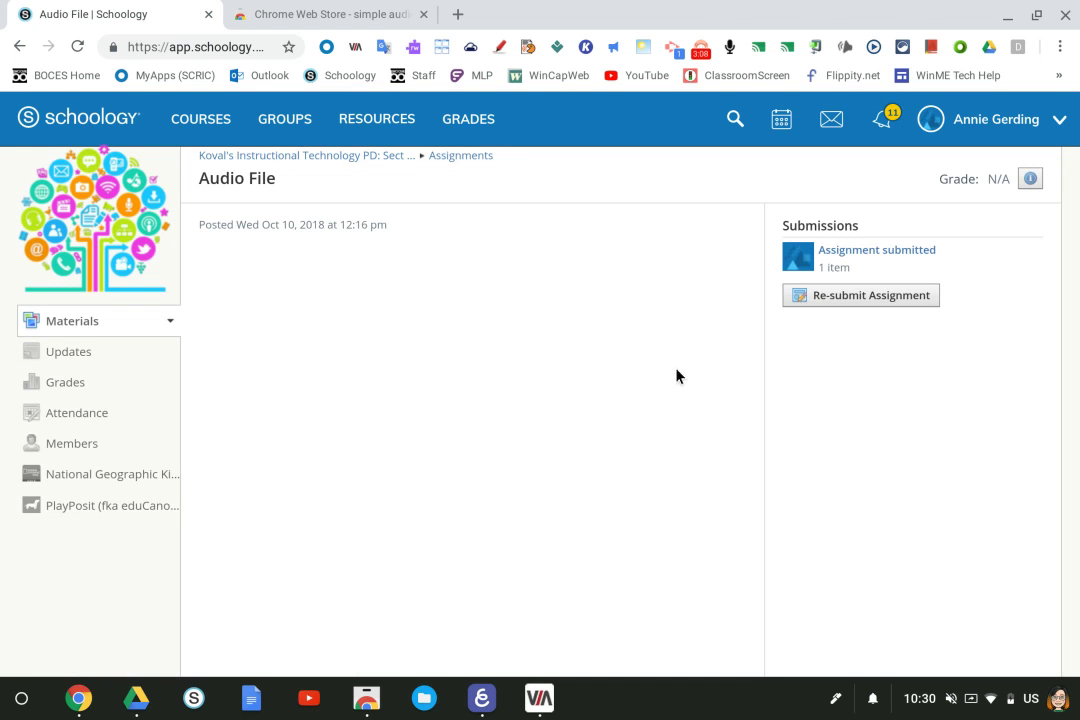
Post the comment "Resubmit but focus accents." on the submitted audio assignment and close the submission view
click(853, 251)
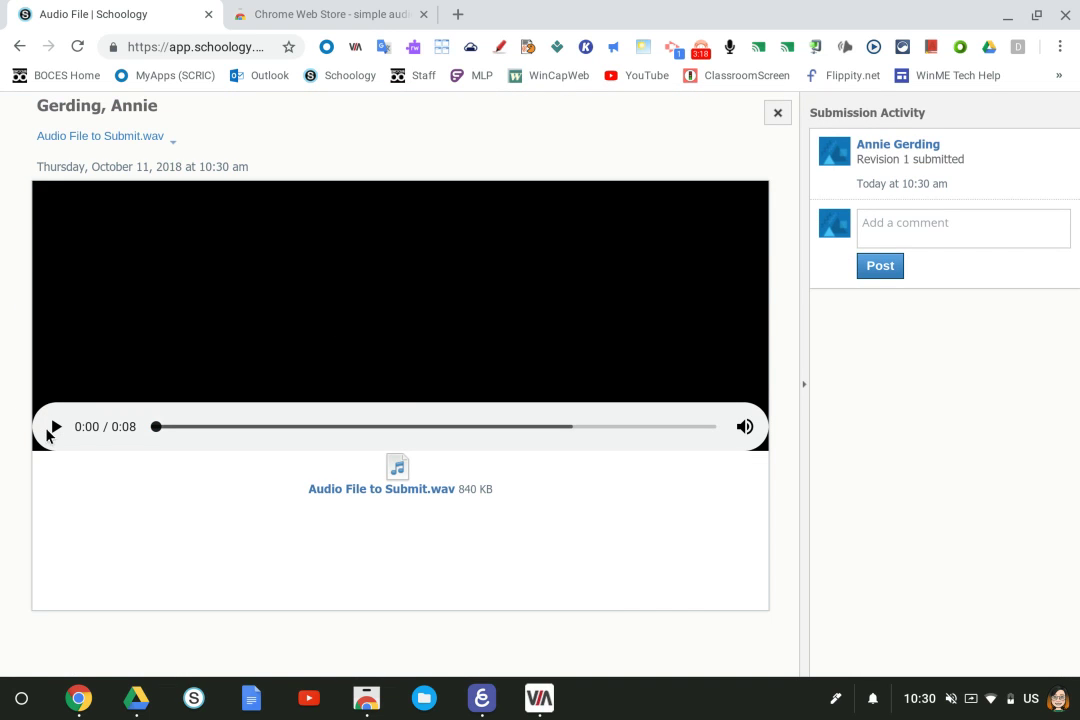
click(889, 212)
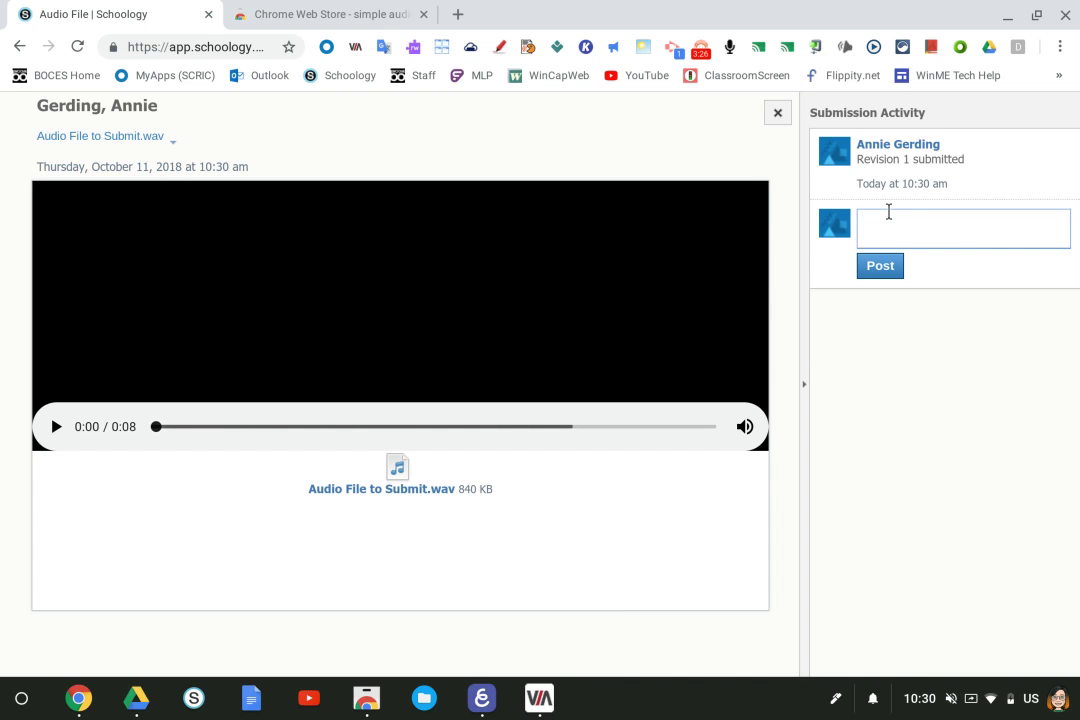
text(Resubmit but)
text(focus)
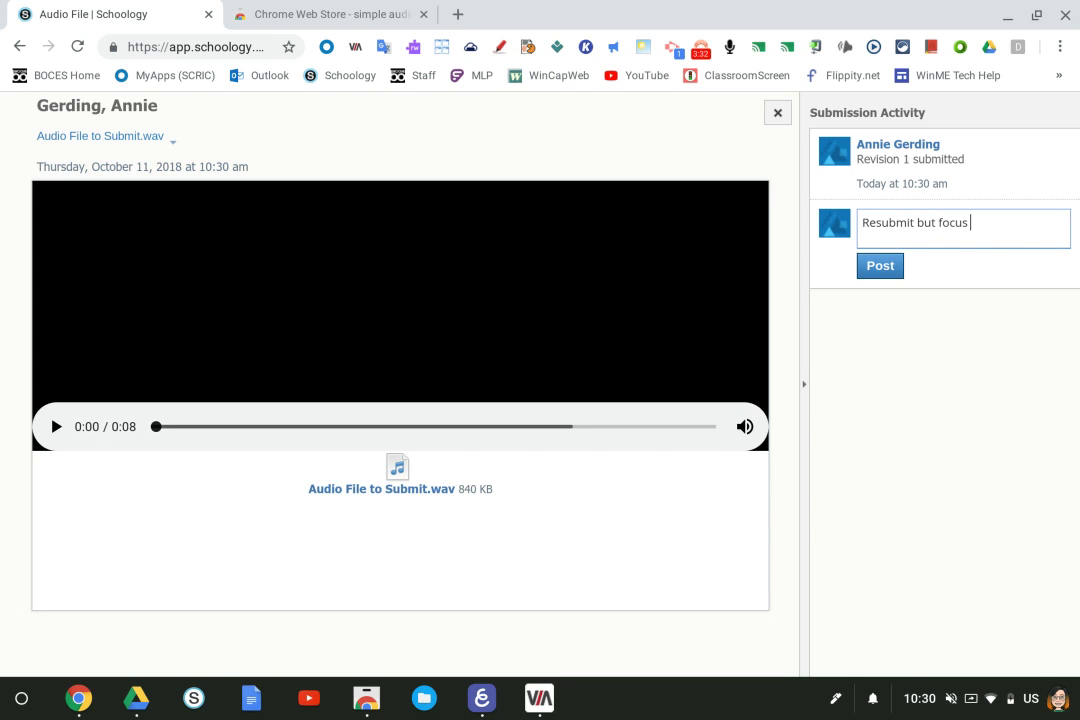
text( accents.)
click(864, 260)
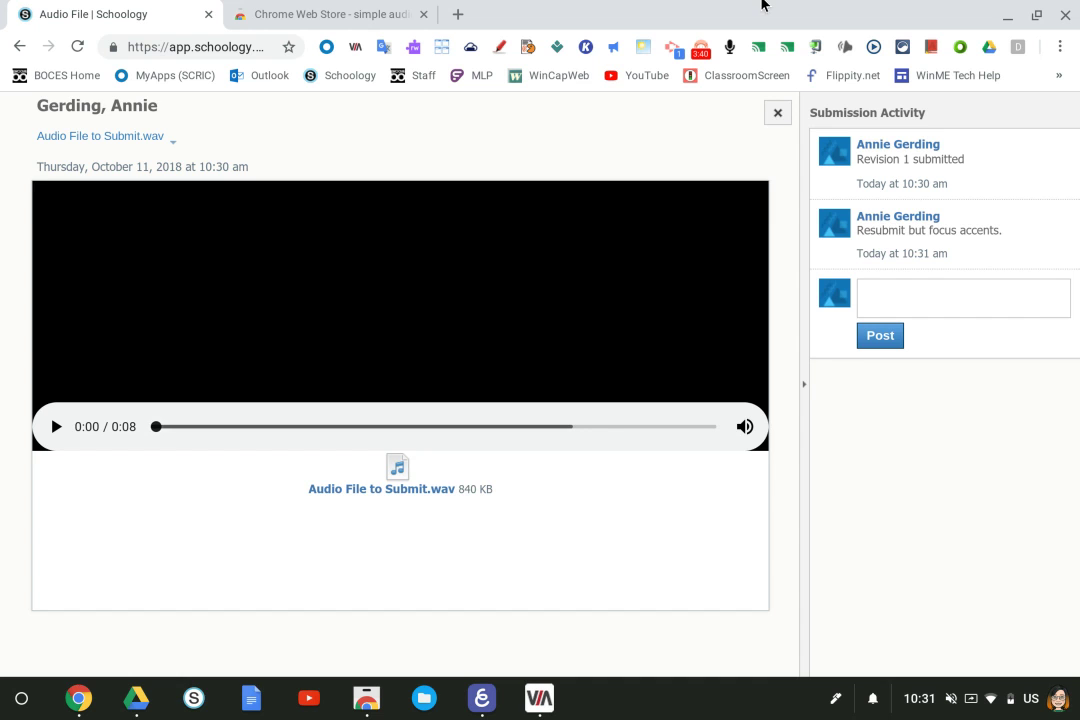
click(766, 124)
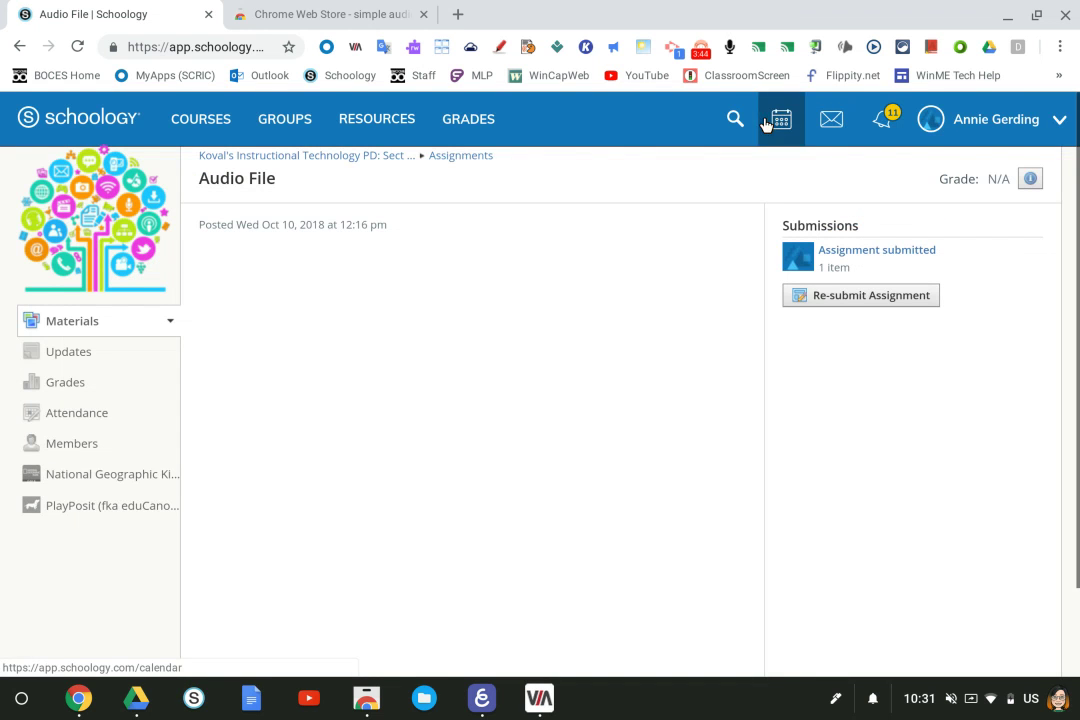
Log out of the student's Schoology account and attempt to log in with the saved teacher credentials
click(1038, 120)
click(959, 296)
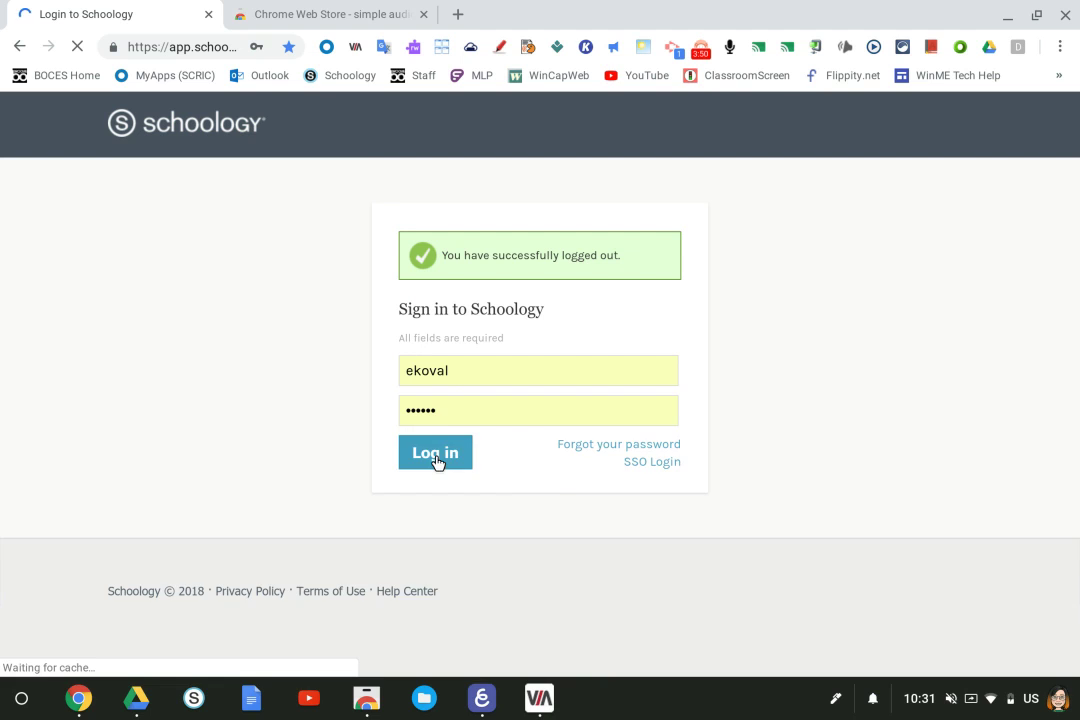
click(436, 458)
Choose Norwich High School as the school for the teacher account and log in
click(452, 438)
text(NOrwich)
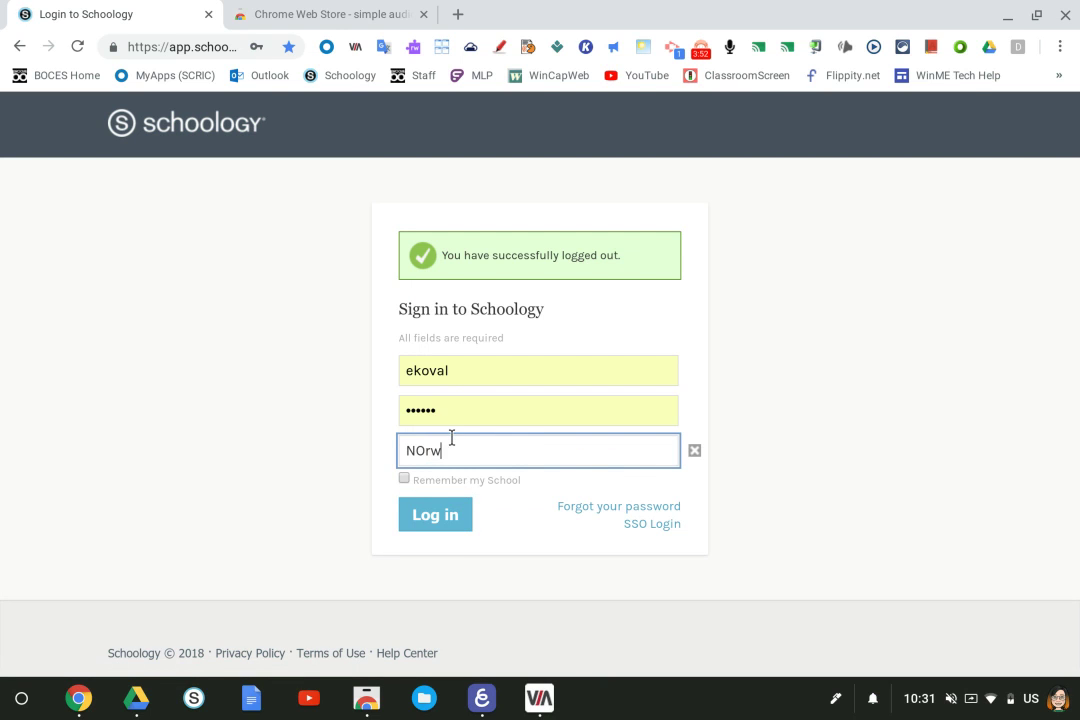
key(BackSpace)
key(BackSpace)
key(BackSpace)
key(BackSpace)
key(BackSpace)
text(orwo)
text(ch)
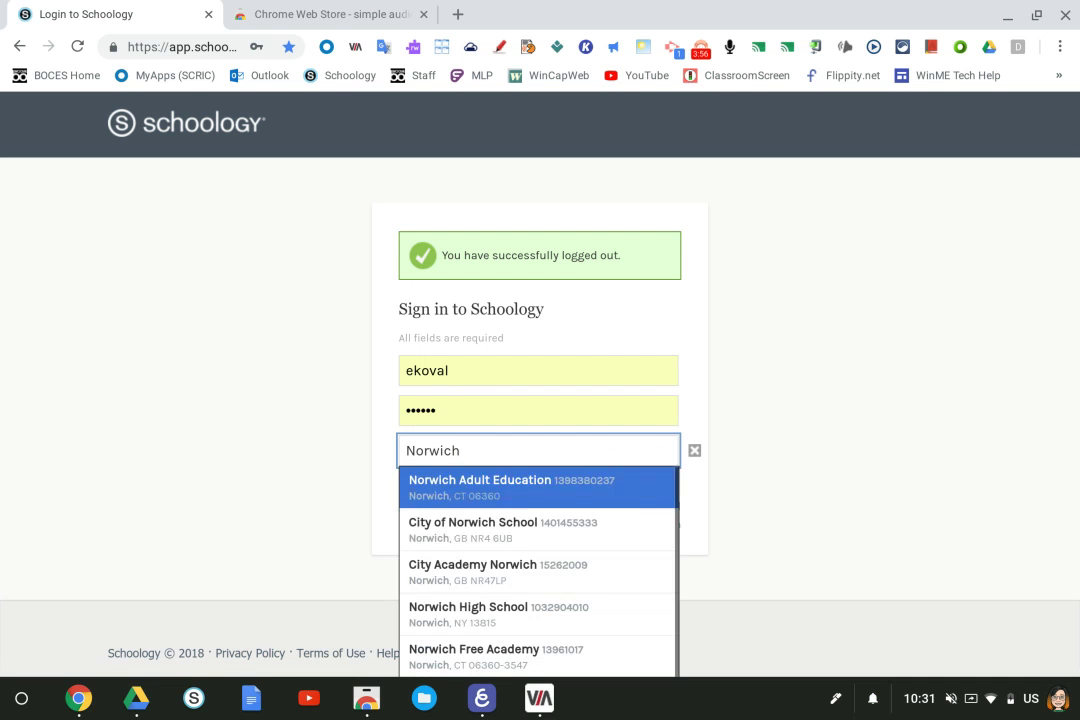
click(462, 612)
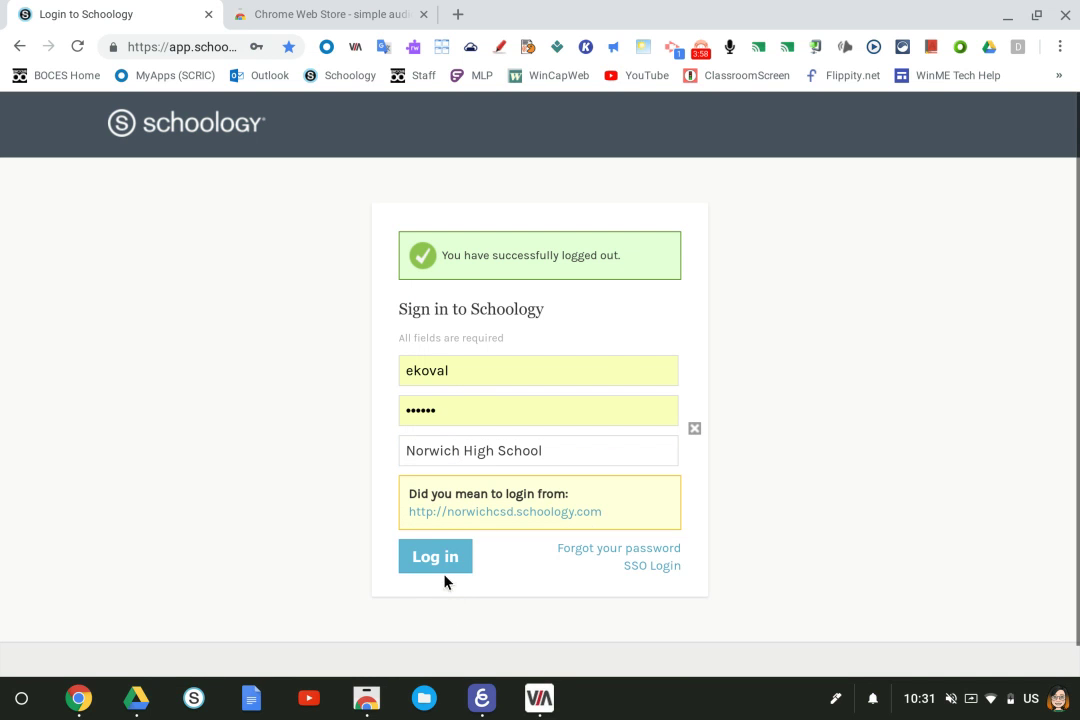
click(443, 542)
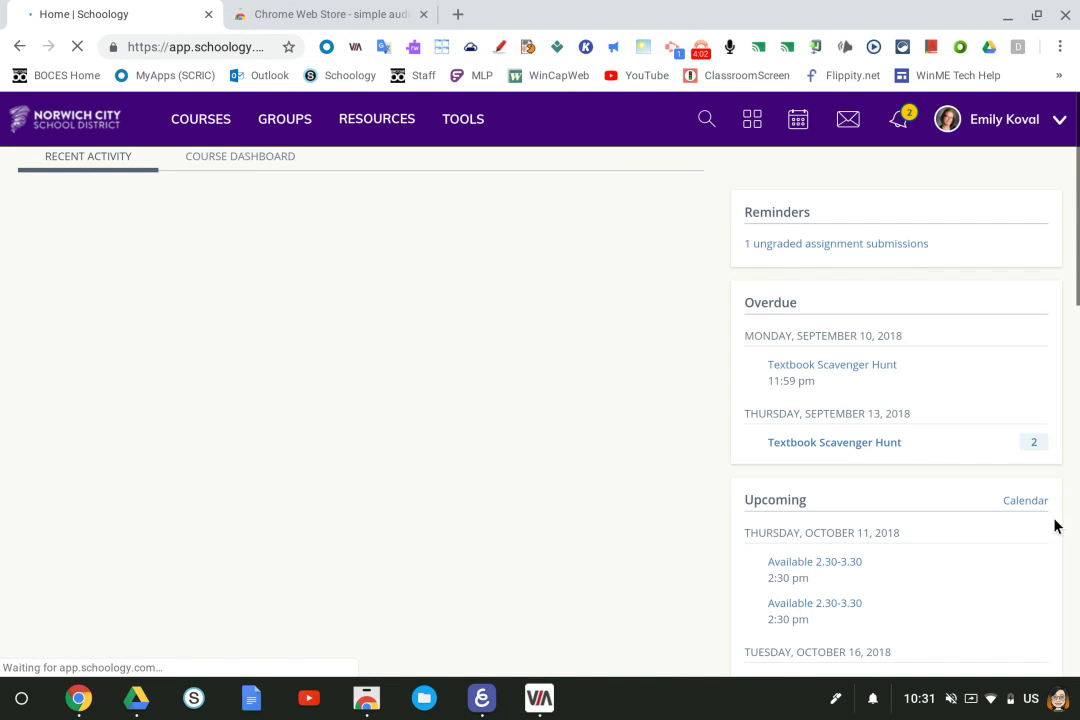
Open the student's ungraded Audio File submission through the ungraded assignment reminders
click(847, 244)
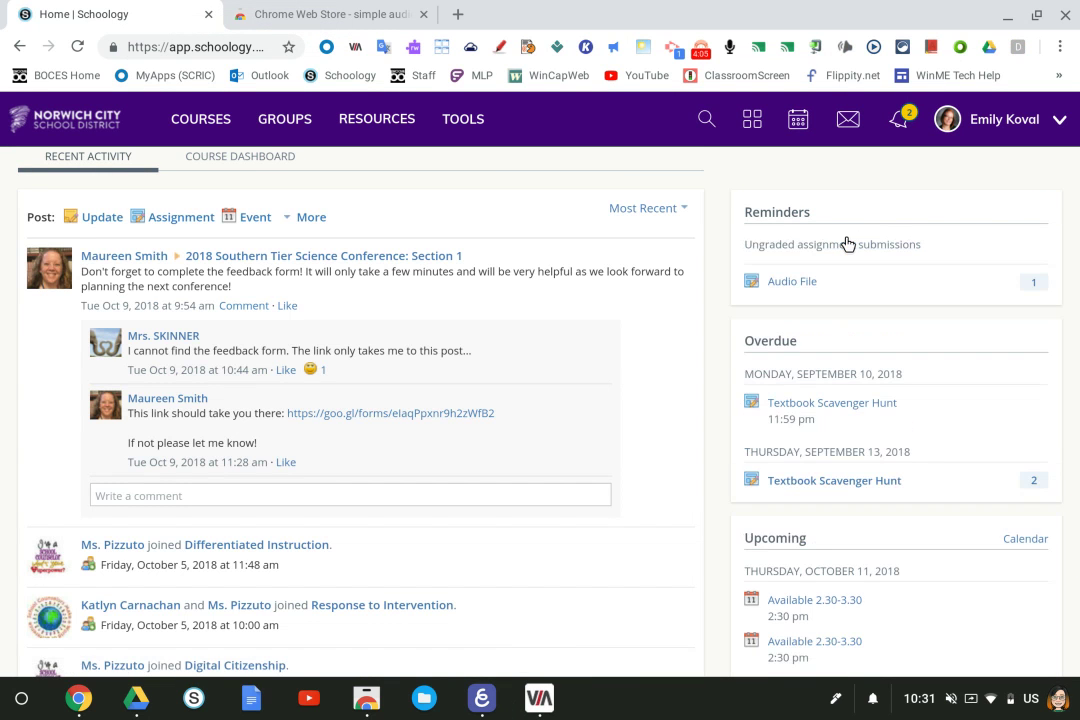
click(796, 283)
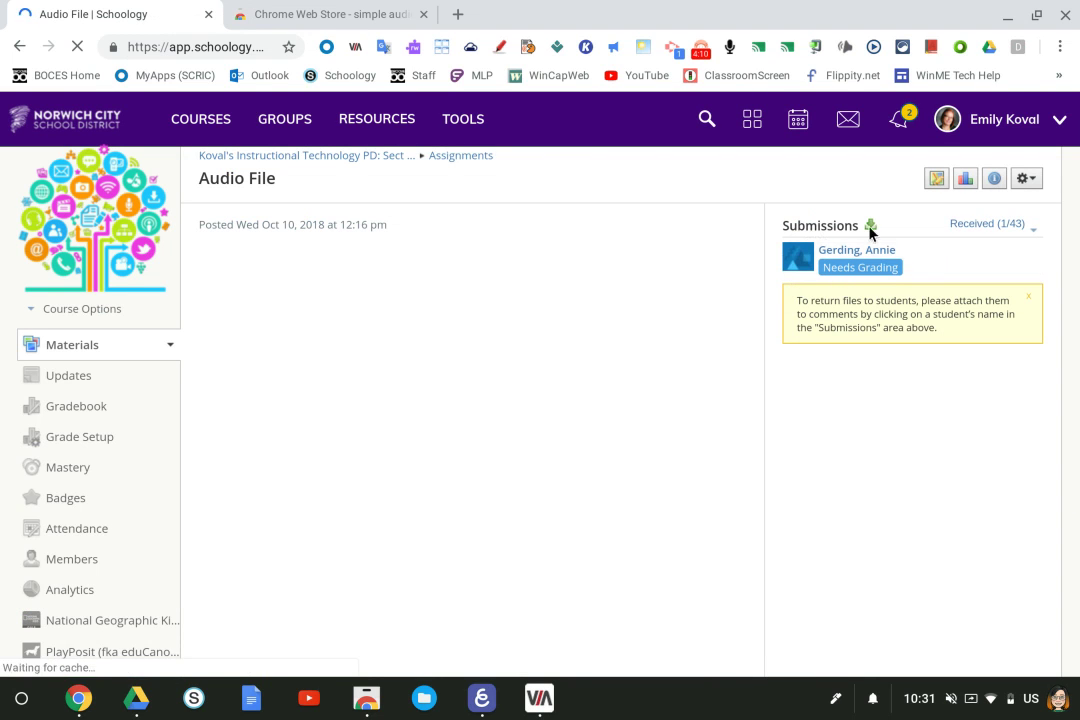
click(880, 256)
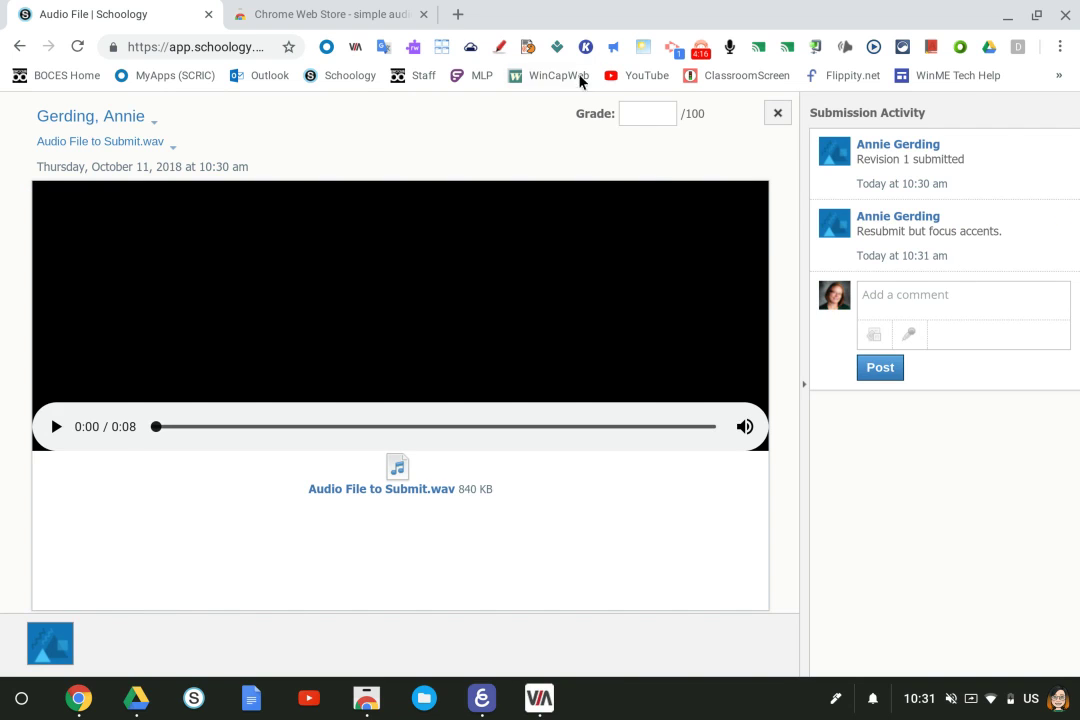
Show the grade and grade comment fields for the student's audio submission, cancel the grading, and close the submission
click(632, 110)
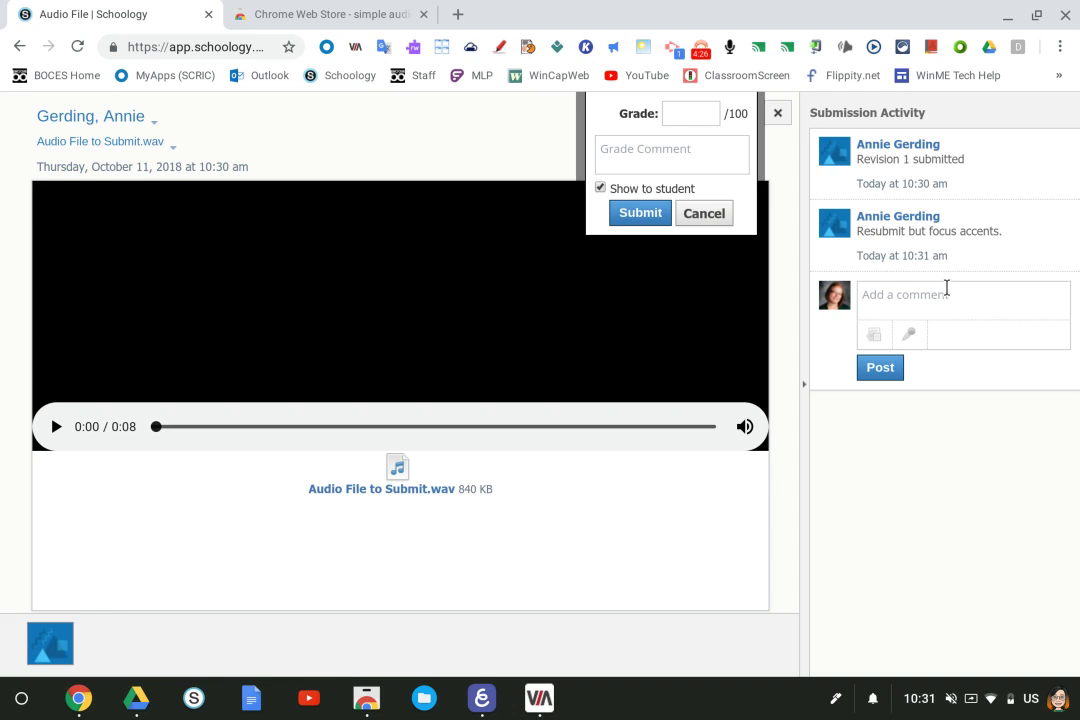
click(647, 145)
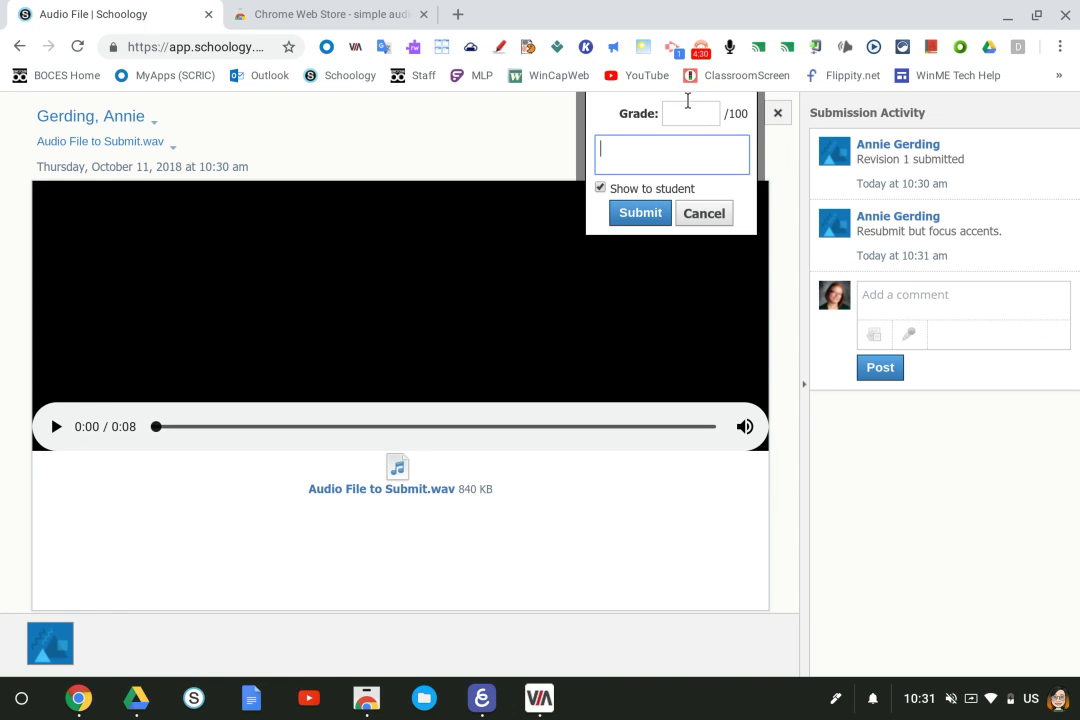
click(703, 214)
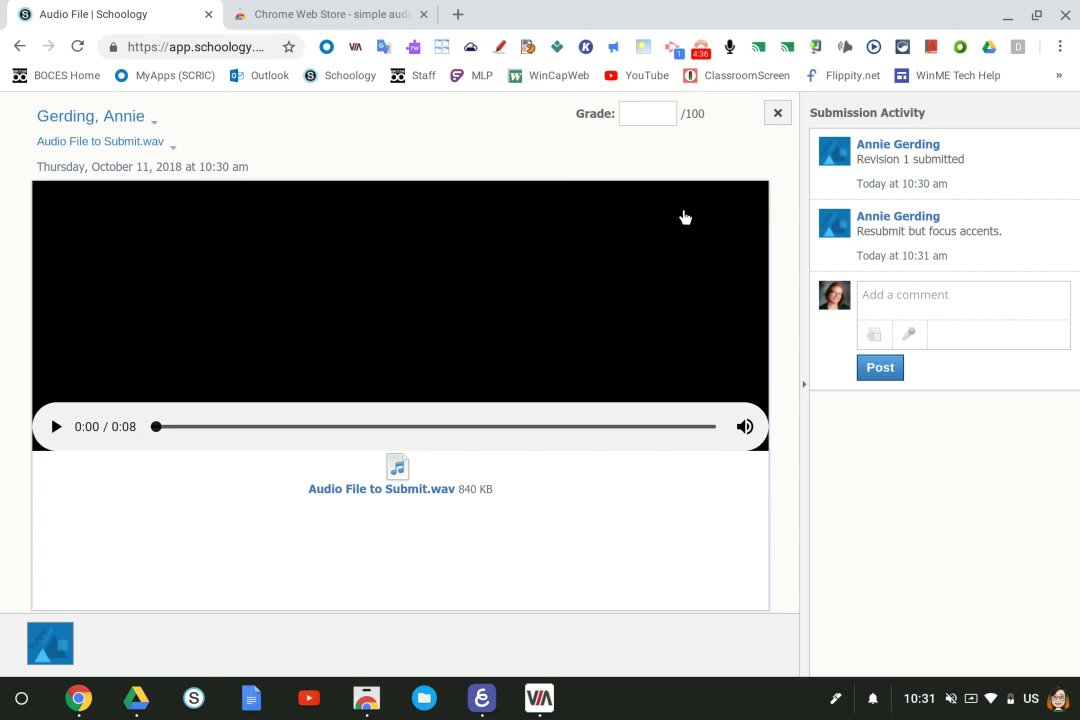
click(776, 114)
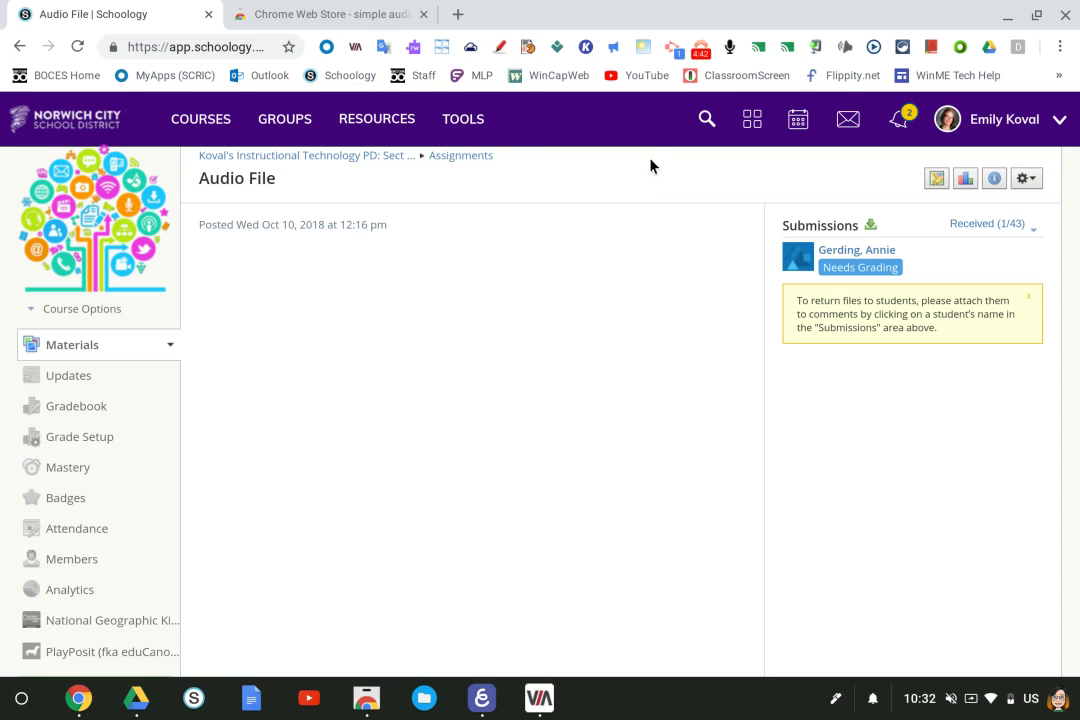
click(703, 50)
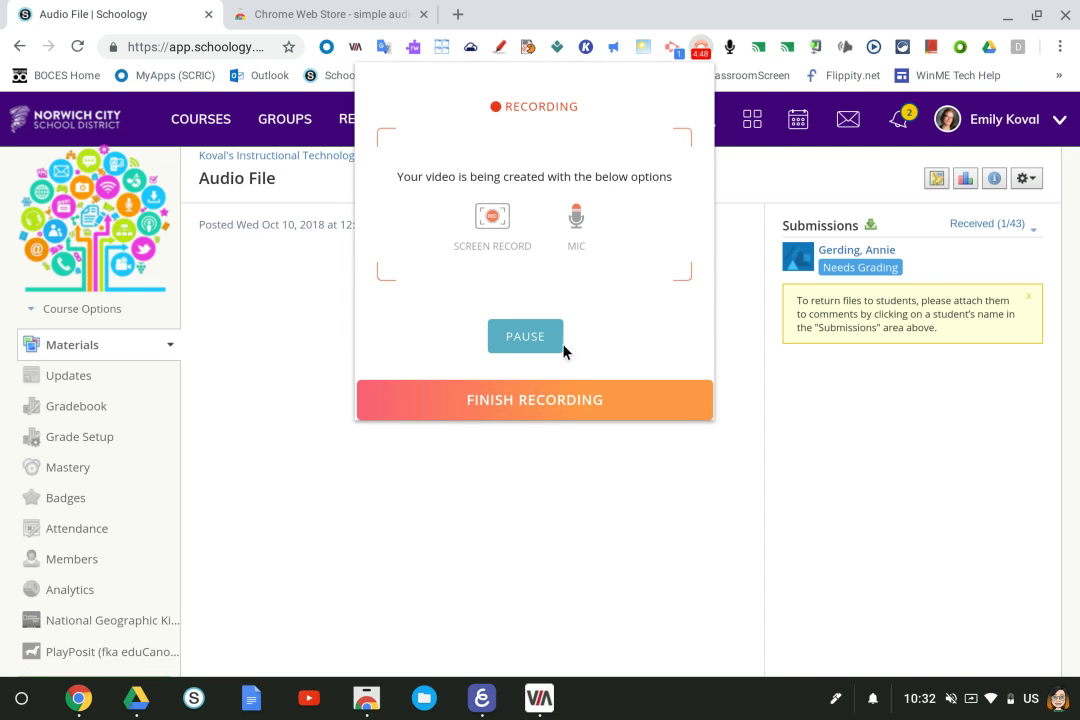
click(550, 400)
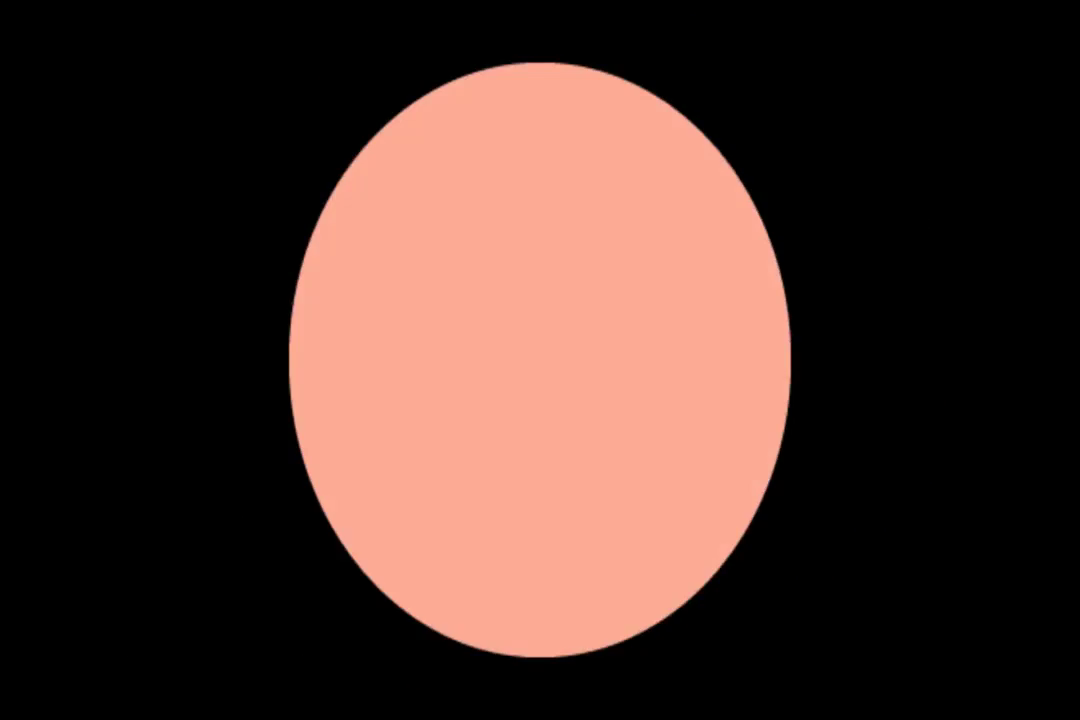